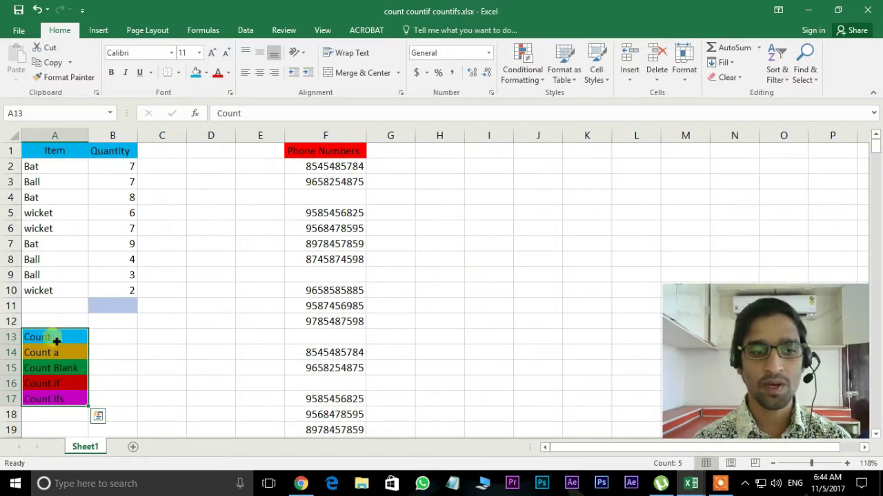
Step: Enter =COUNT(B2:B10) in B11 to count the numeric Quantity cells, giving 9
left_click(136, 312)
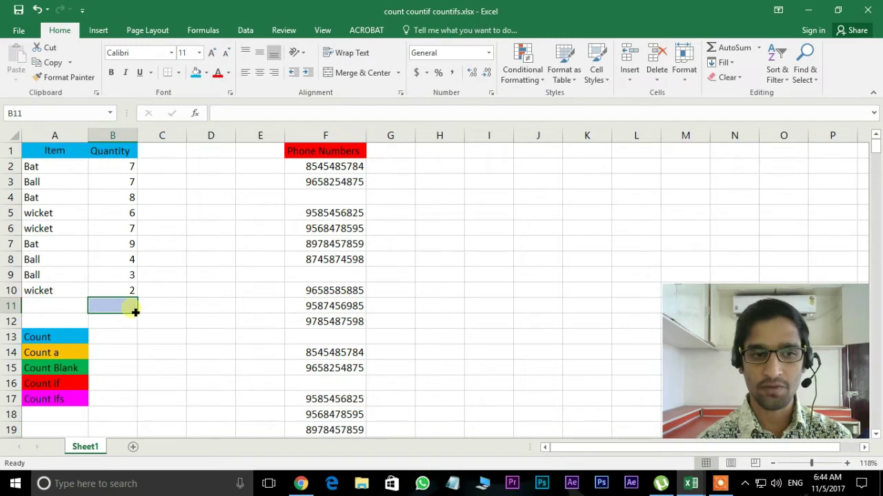
type("=count")
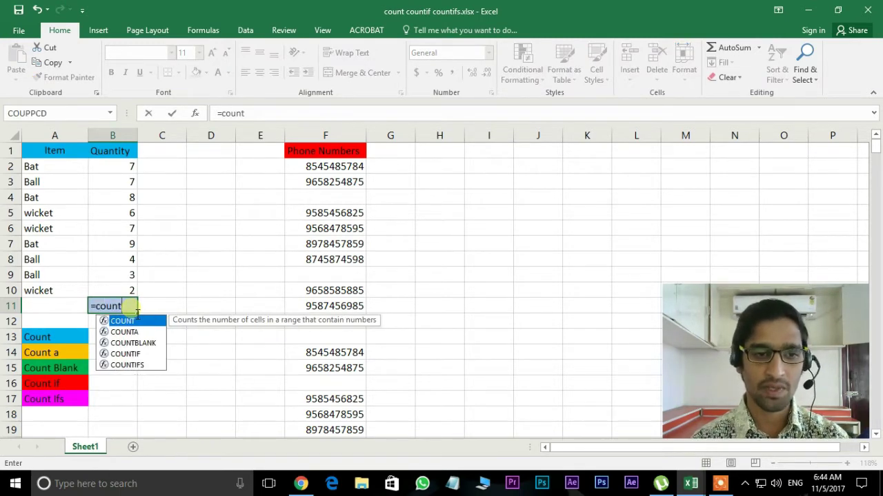
key("Tab")
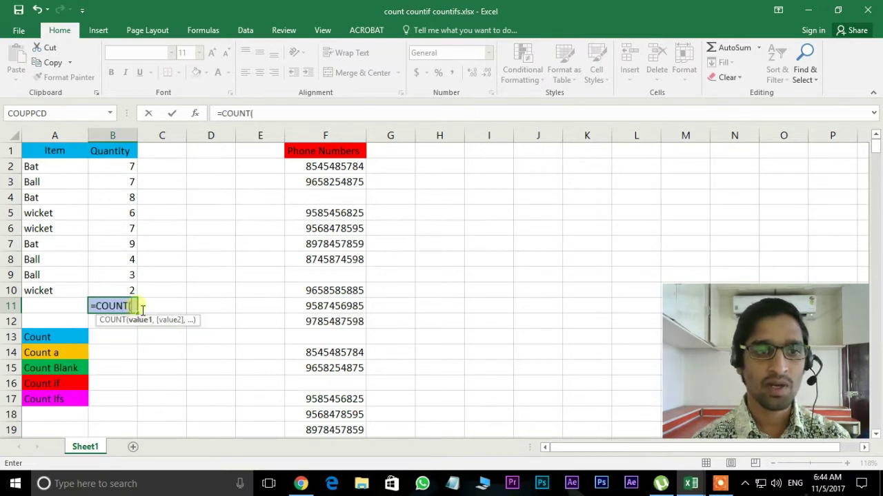
left_click_drag(133, 173, 134, 291)
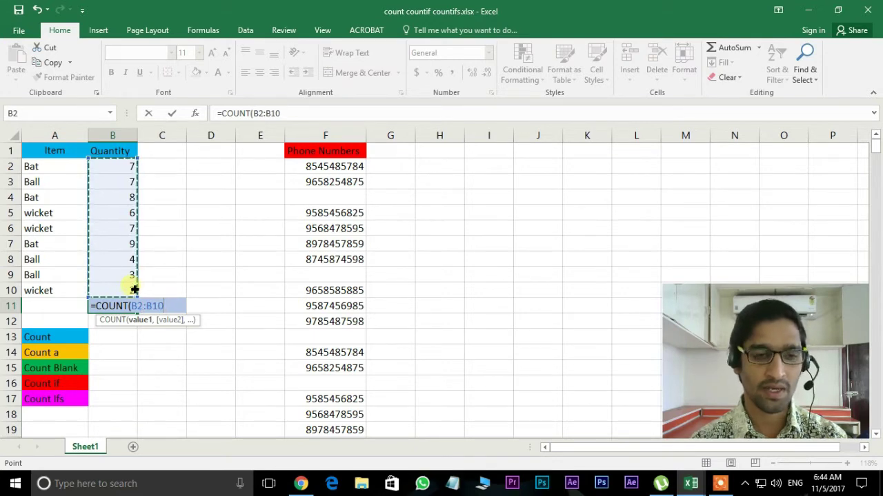
key("Tab")
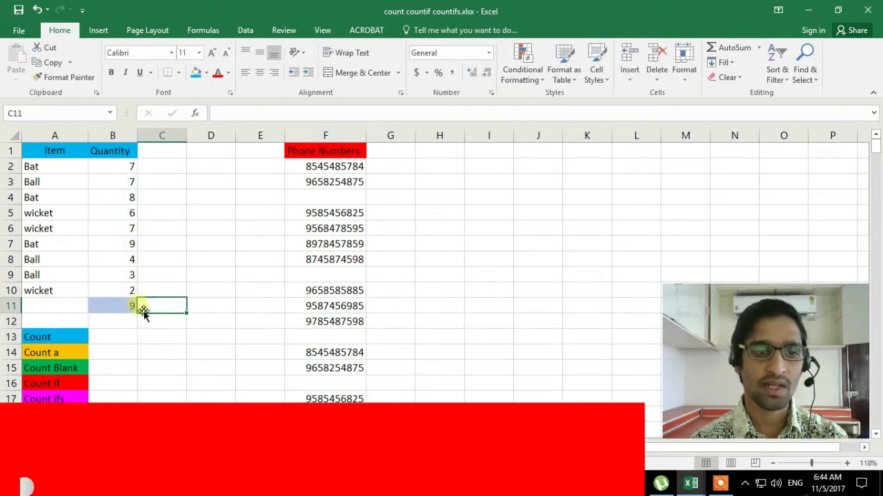
Step: Step through B2 to B10 to confirm the nine counted Quantity values
left_click(130, 167)
left_click(131, 182)
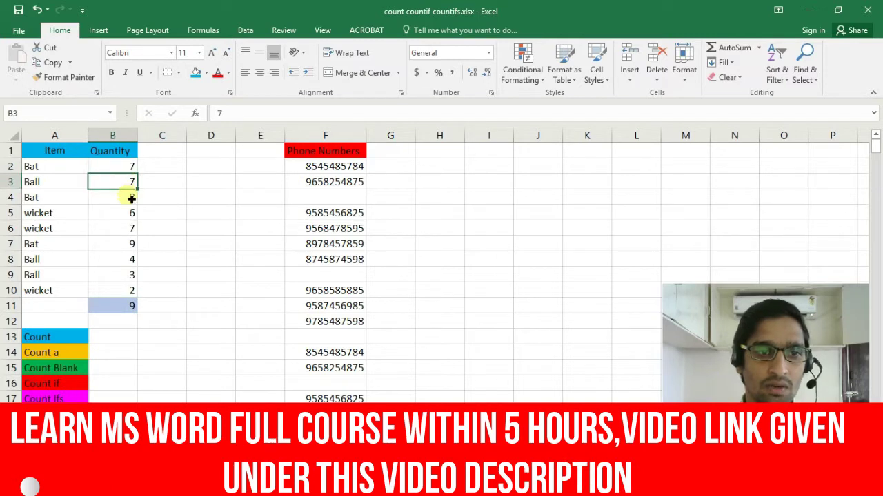
left_click(131, 198)
left_click(132, 214)
left_click(132, 229)
left_click(132, 245)
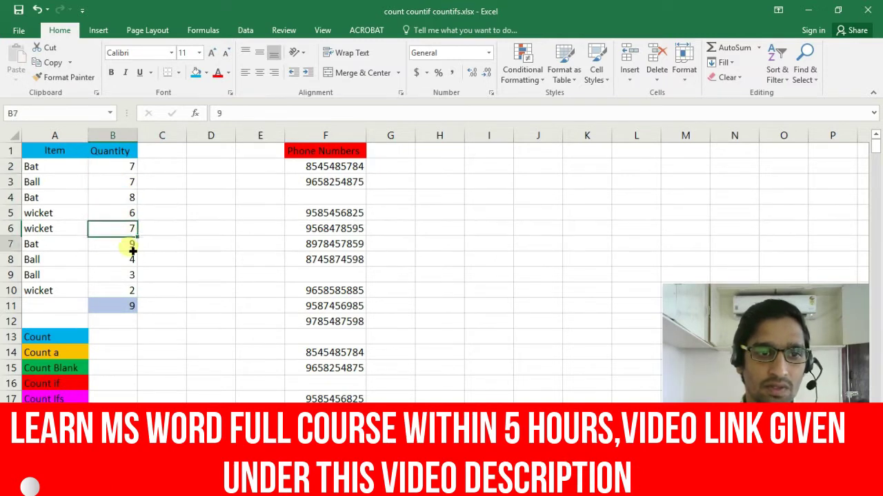
left_click(134, 261)
left_click(134, 276)
left_click(133, 291)
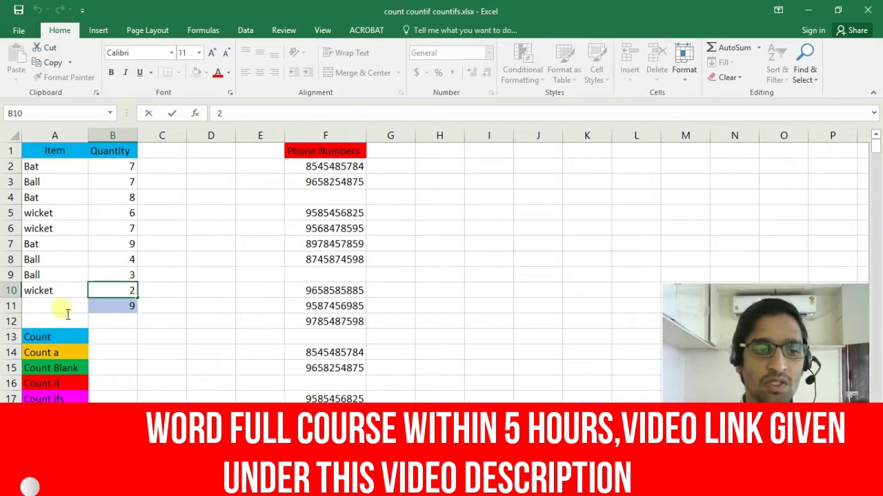
left_click(43, 308)
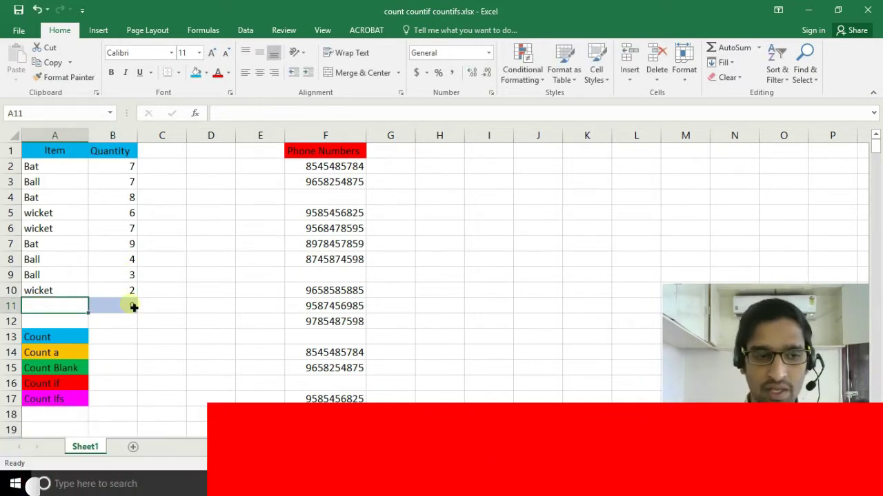
type("=count")
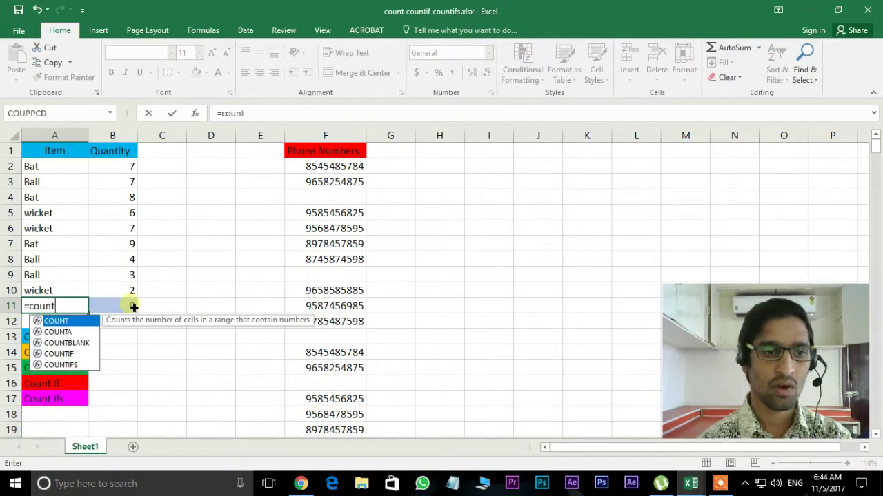
type("(")
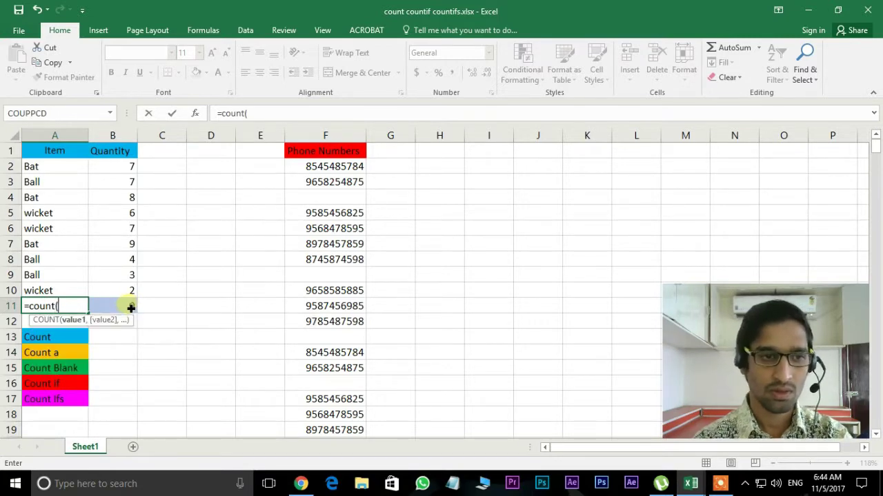
left_click_drag(37, 167, 36, 291)
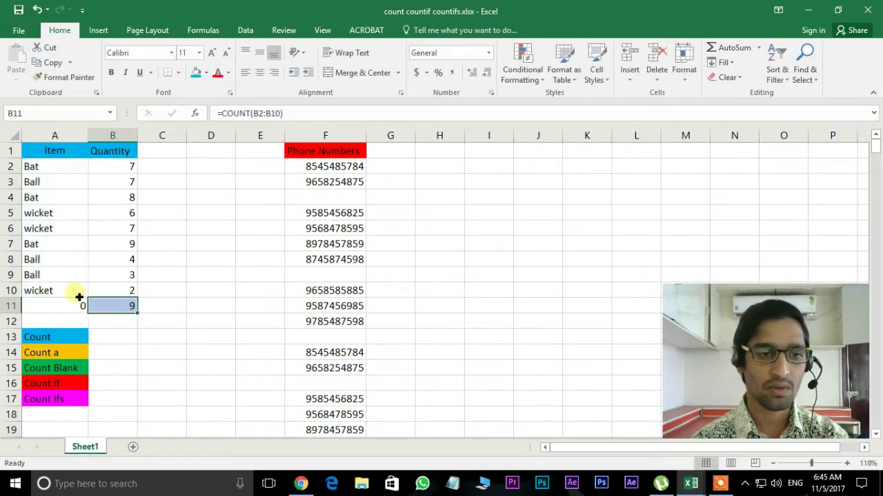
left_click(84, 309)
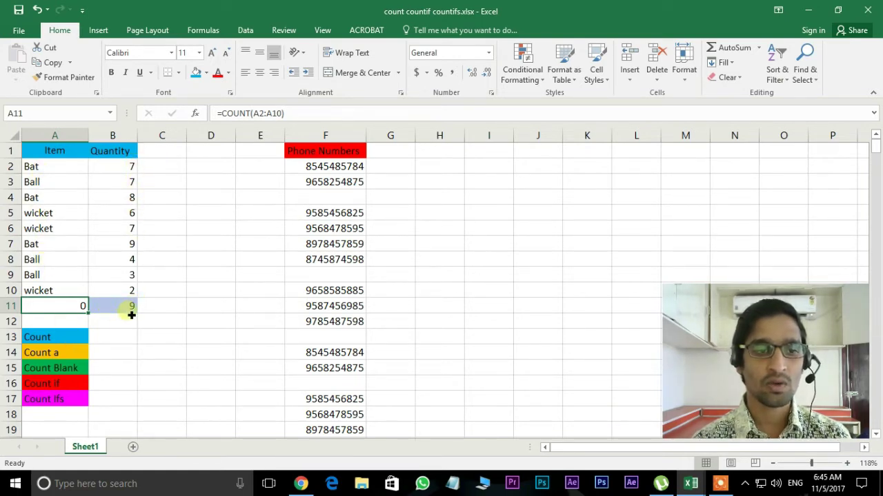
key("Delete")
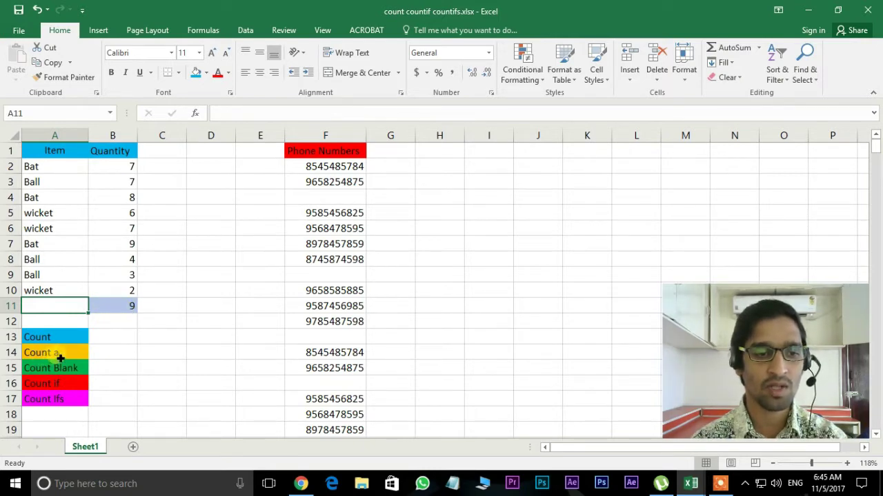
Step: Enter =COUNTA(A2:B10) in B11, returning 18, and select A2:B10 to verify it
key("Down")
key("Down")
key("Right")
key("Right")
key("Right")
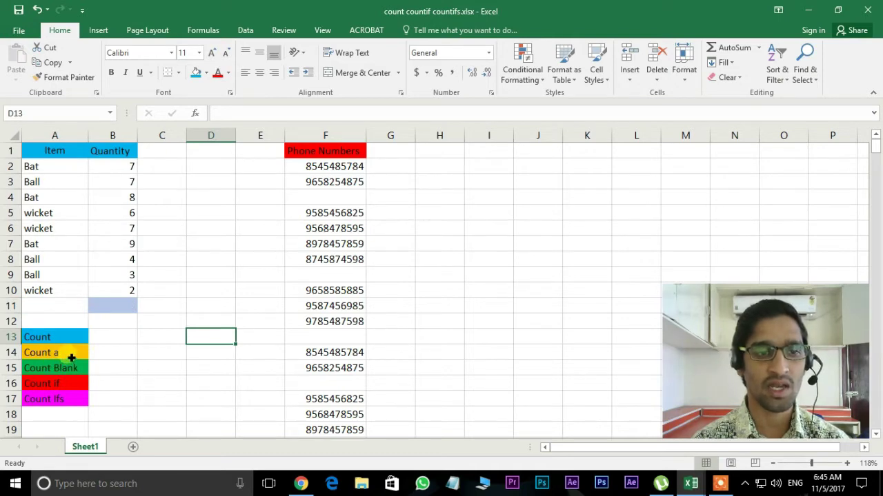
left_click(114, 306)
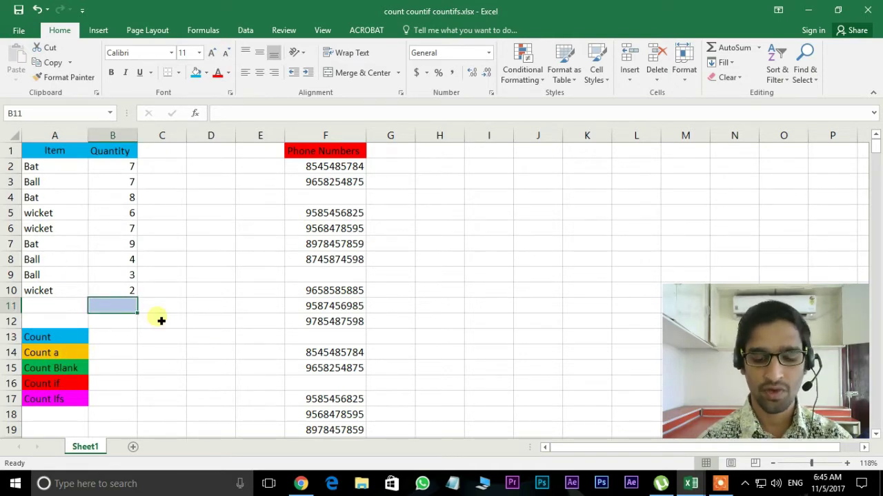
type("=coun")
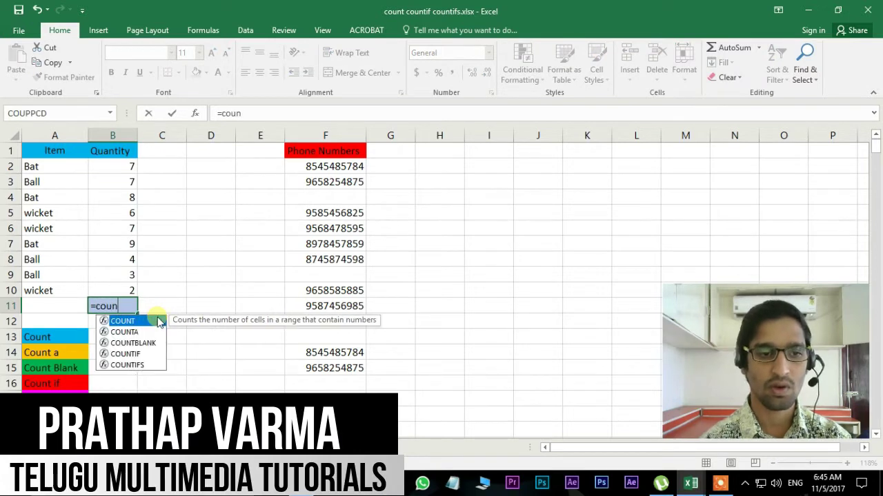
type("ta")
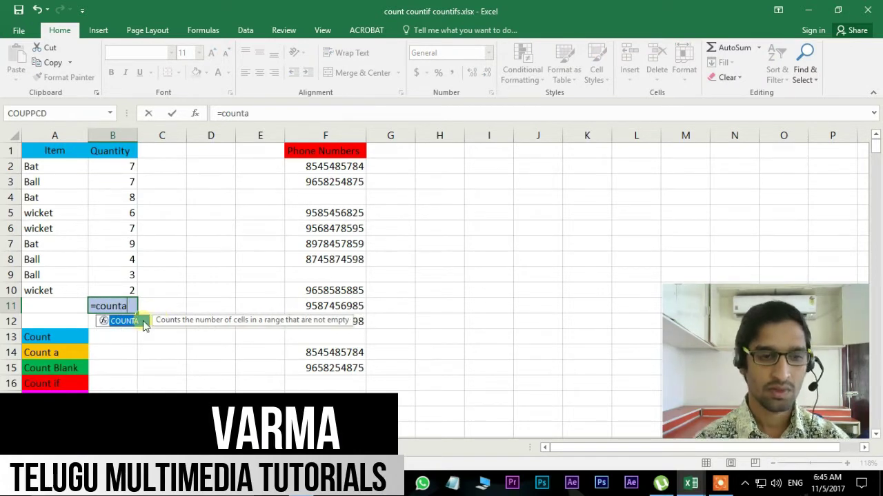
double_click(145, 322)
left_click_drag(36, 169, 116, 295)
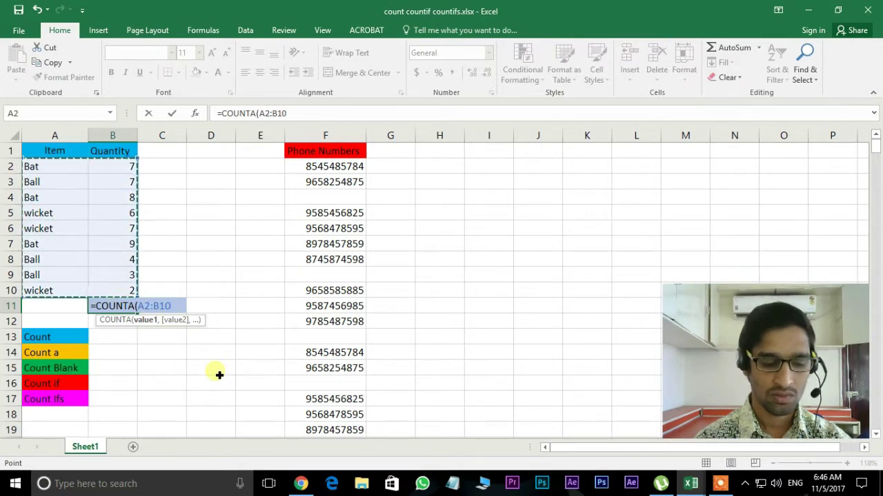
key("Tab")
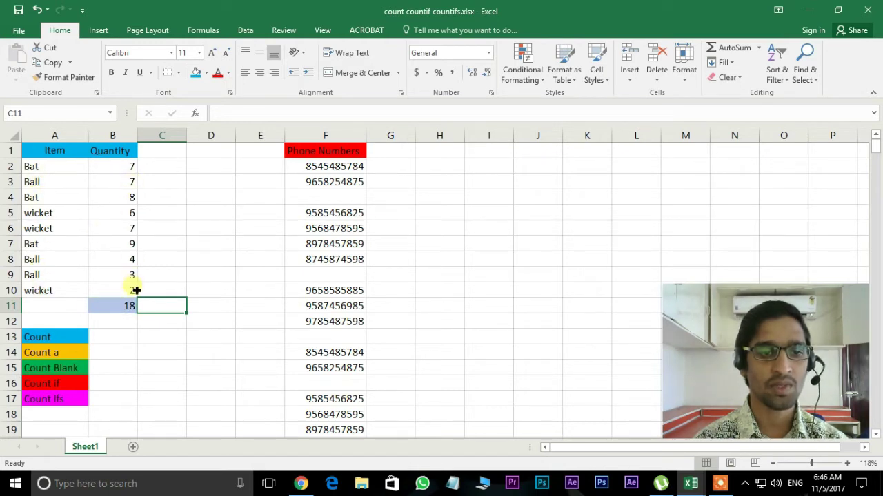
left_click_drag(40, 168, 117, 290)
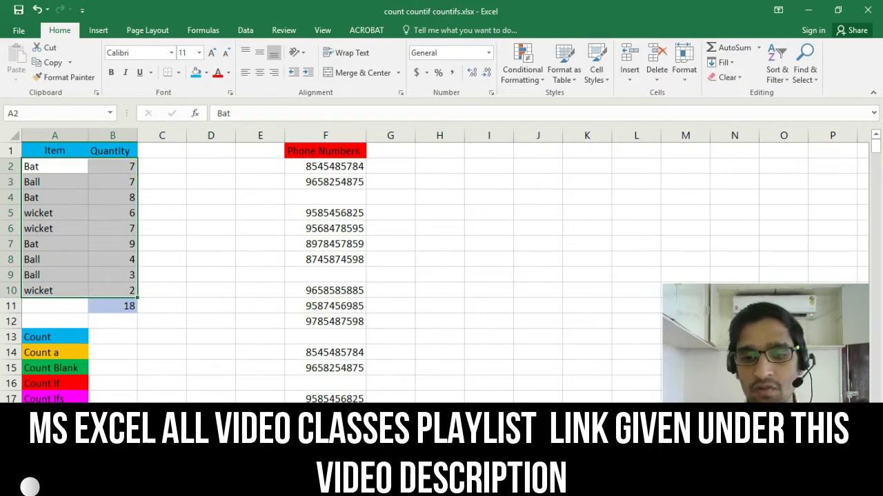
left_click(112, 305)
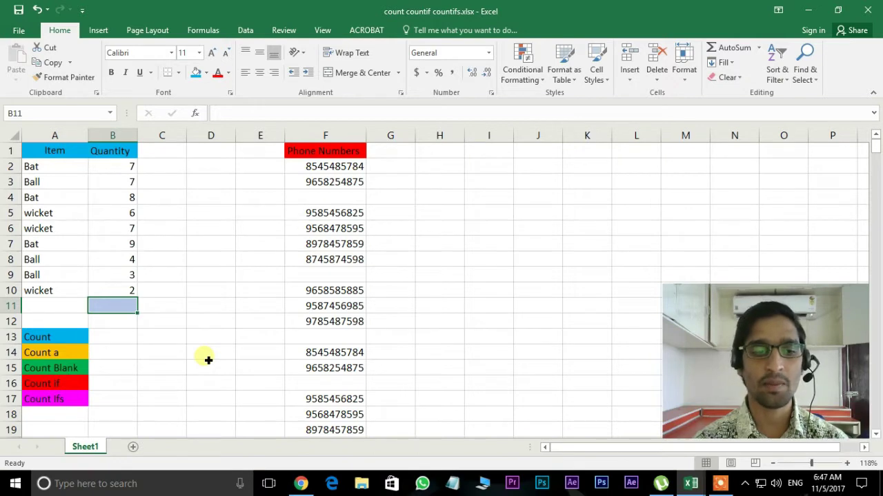
left_click(341, 199)
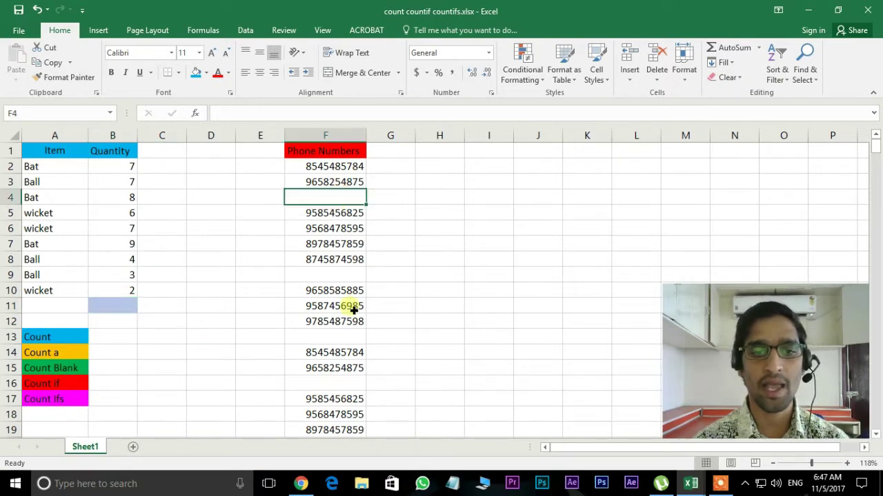
left_click(343, 276)
left_click(336, 343)
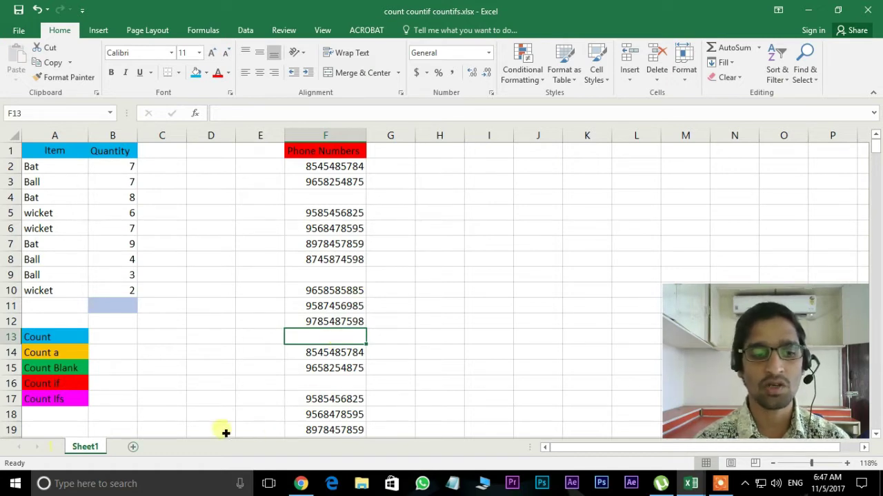
left_click(353, 203)
left_click(347, 290)
left_click(352, 321)
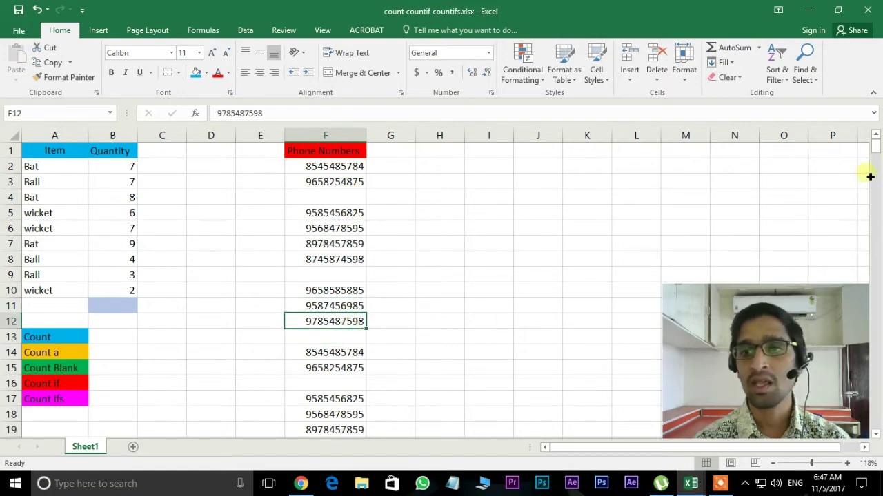
left_click_drag(876, 148, 875, 422)
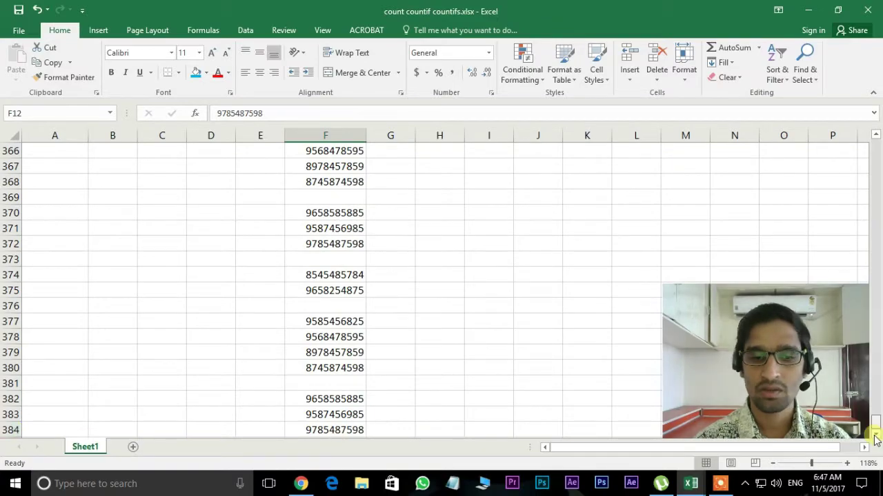
mouse_move(874, 436)
left_mouse_down()
mouse_move(859, 214)
mouse_move(833, 169)
mouse_move(860, 118)
left_mouse_up()
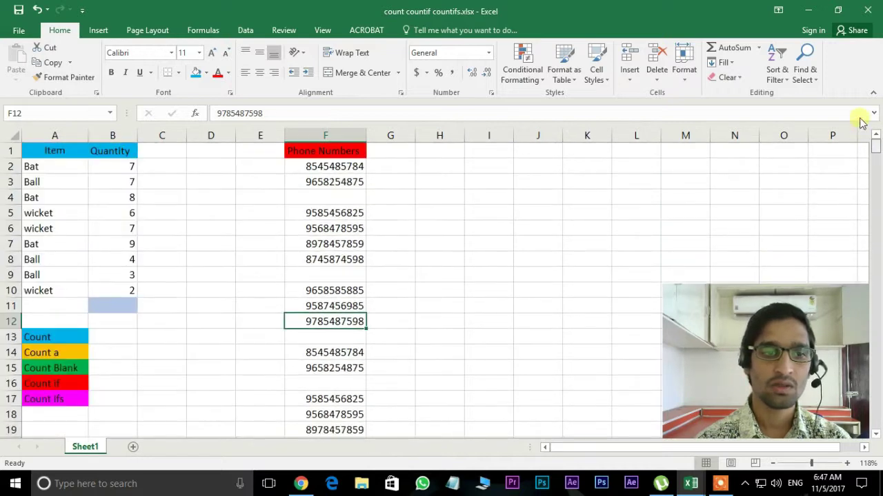
left_click(109, 367)
type("=")
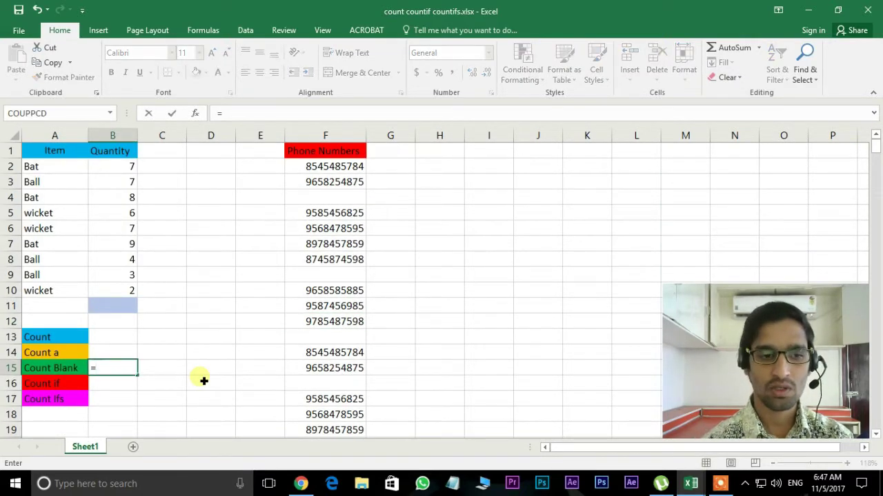
Step: Enter =COUNTBLANK(F2:F384) in B15 to count 95 blank phone-number cells
type("coun")
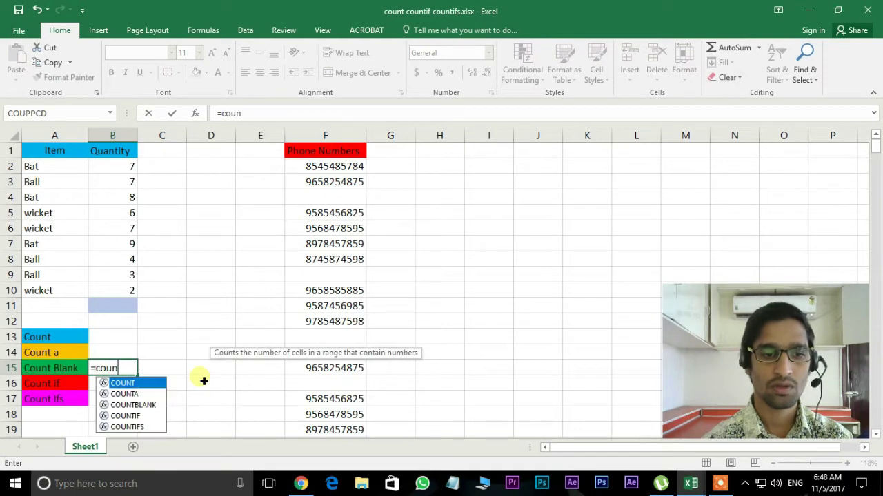
type("tb")
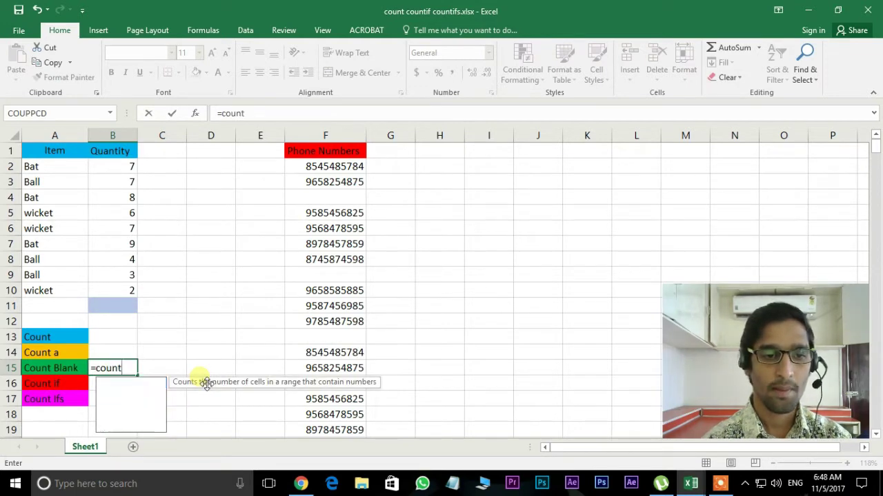
type("lank")
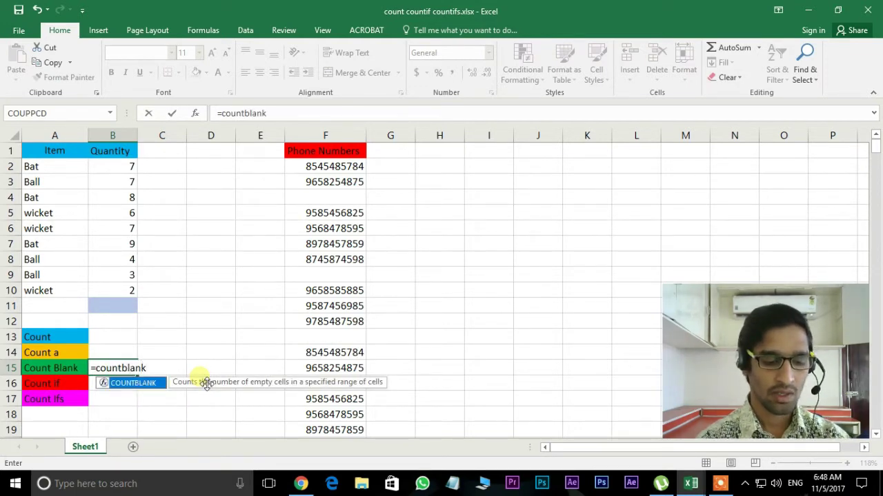
key("Tab")
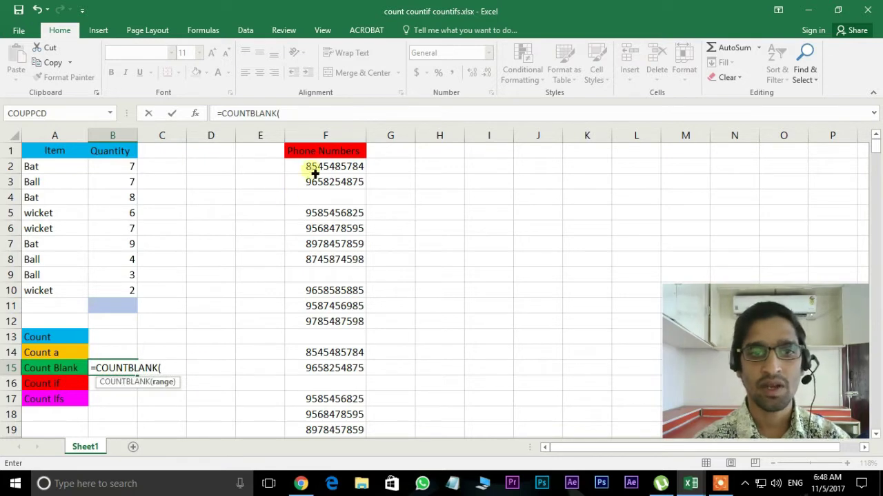
left_click_drag(319, 168, 353, 486)
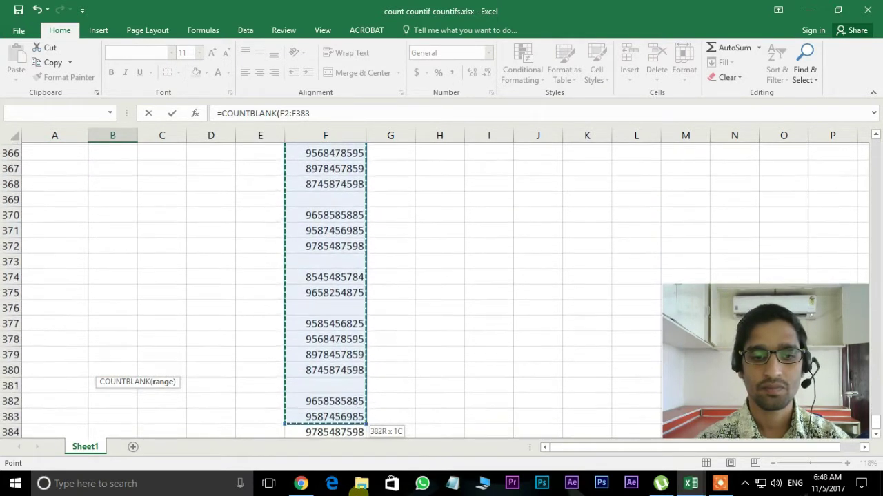
left_click_drag(353, 486, 349, 384)
scroll(262, 309, "up", 10)
scroll(262, 308, "up", 8)
scroll(263, 309, "up", 15)
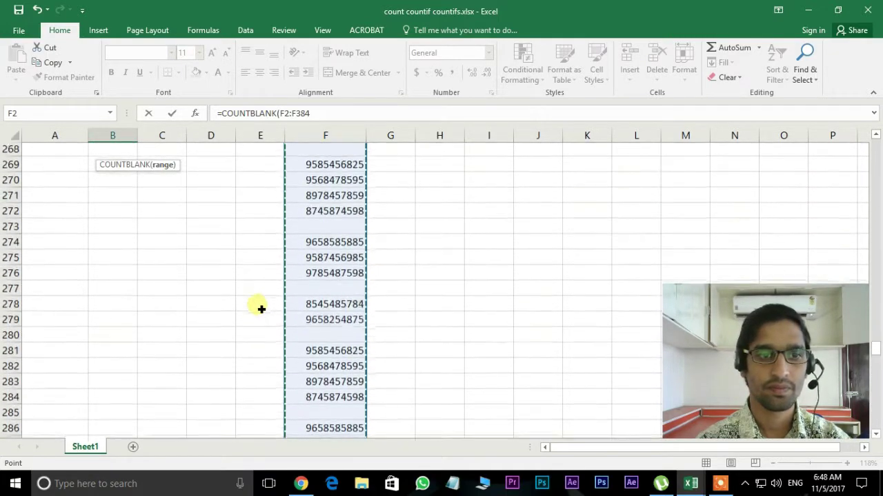
scroll(262, 309, "up", 13)
scroll(261, 309, "up", 12)
scroll(259, 310, "up", 14)
scroll(259, 310, "up", 16)
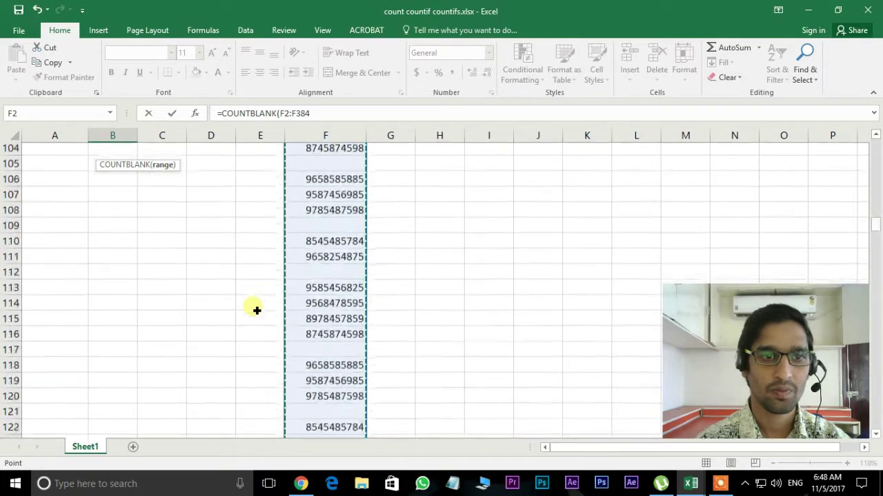
scroll(258, 309, "up", 18)
scroll(258, 310, "up", 12)
scroll(258, 310, "up", 5)
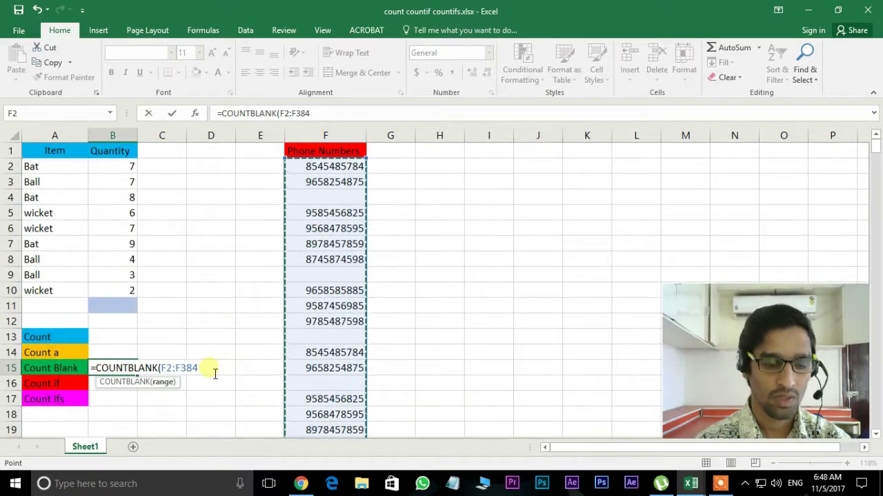
key("Tab")
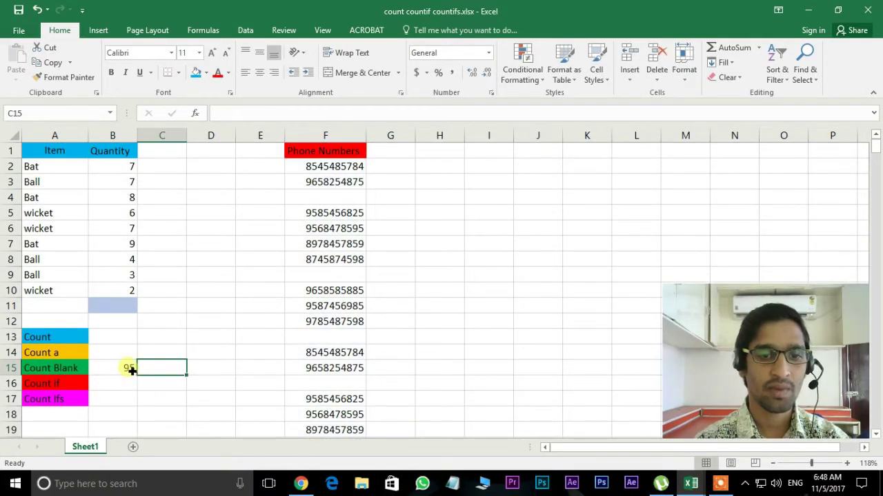
left_click(131, 370)
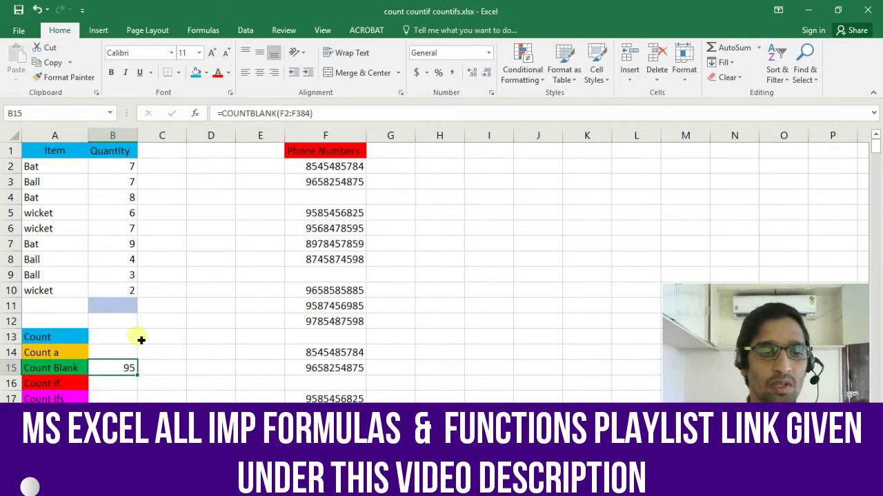
Step: Enter =COUNTIF(B2:B10,">4") in B11, returning 6
key("Up")
key("Up")
key("Up")
type("=c")
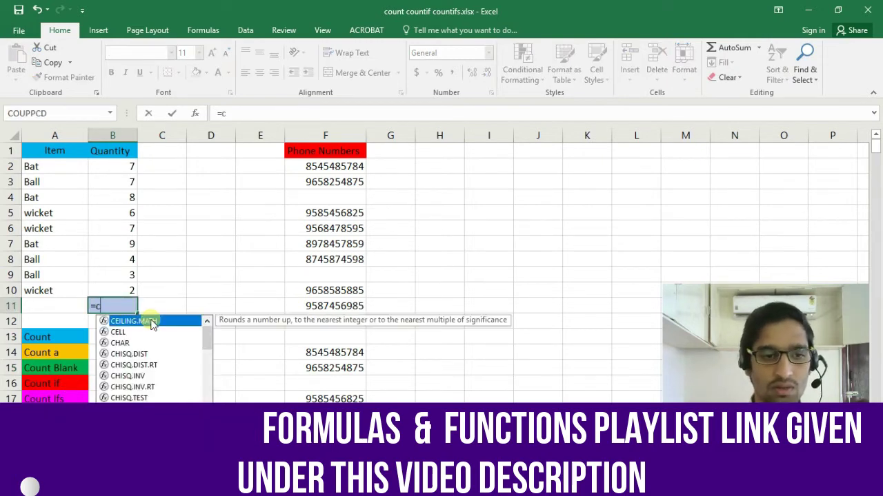
type("ountif")
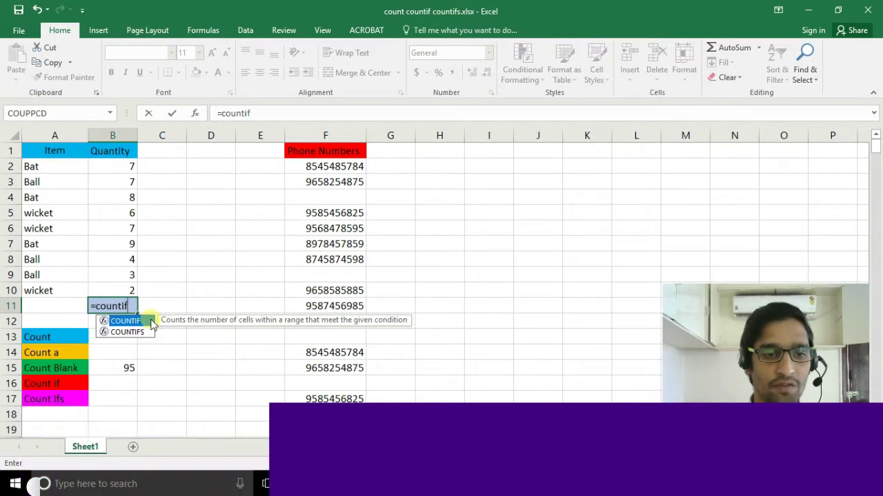
double_click(151, 322)
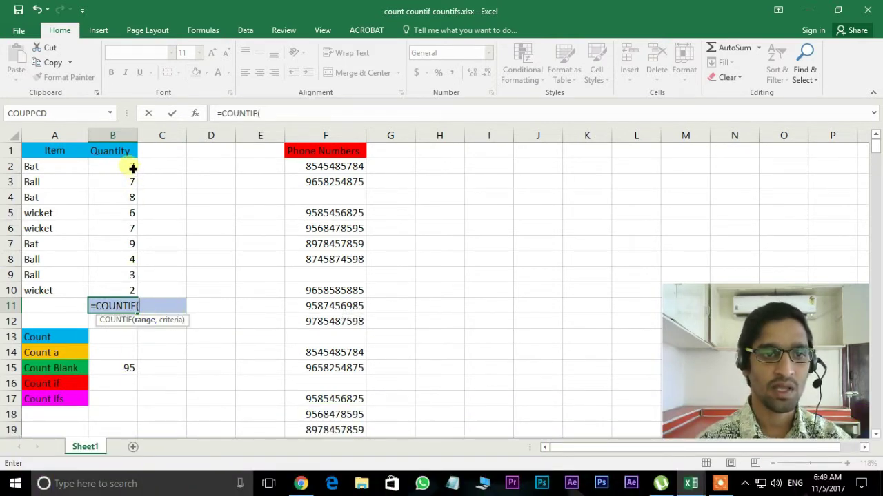
left_click_drag(133, 168, 135, 291)
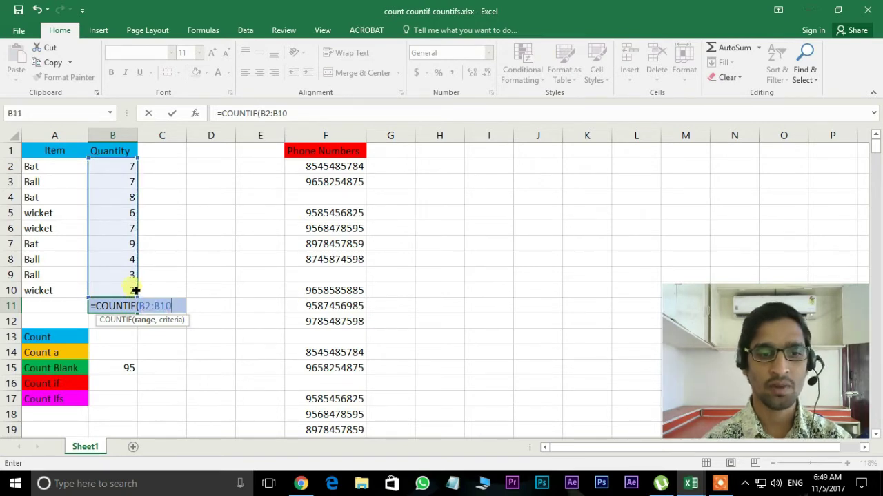
type(",")
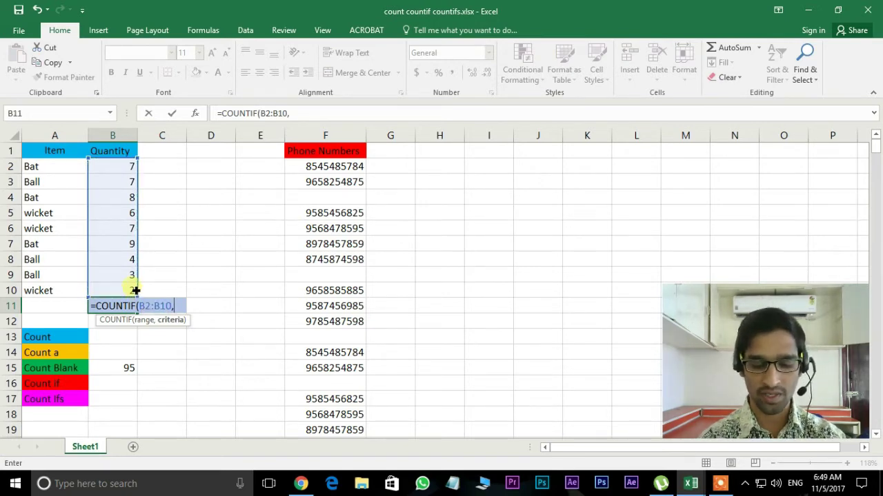
type("\"")
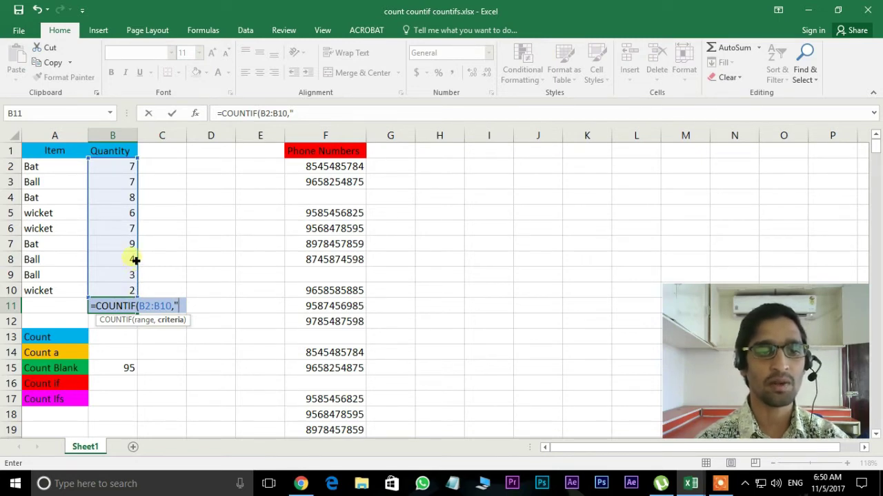
type(">4")
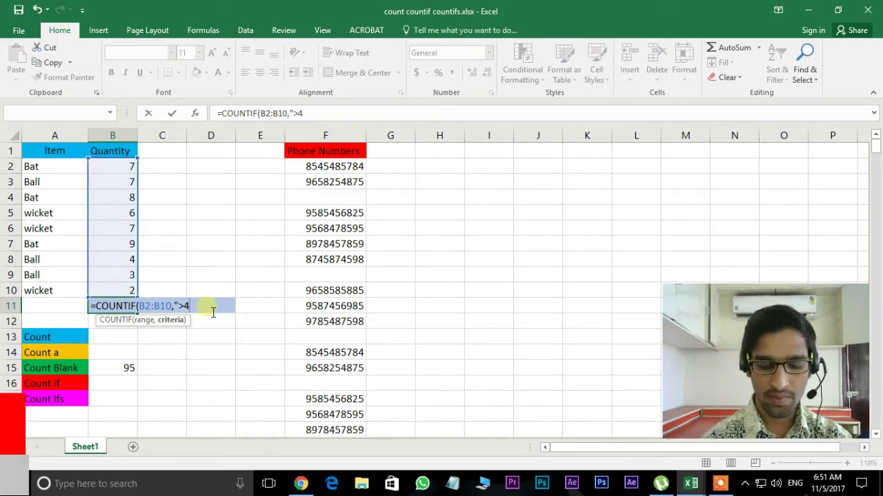
type("\"")
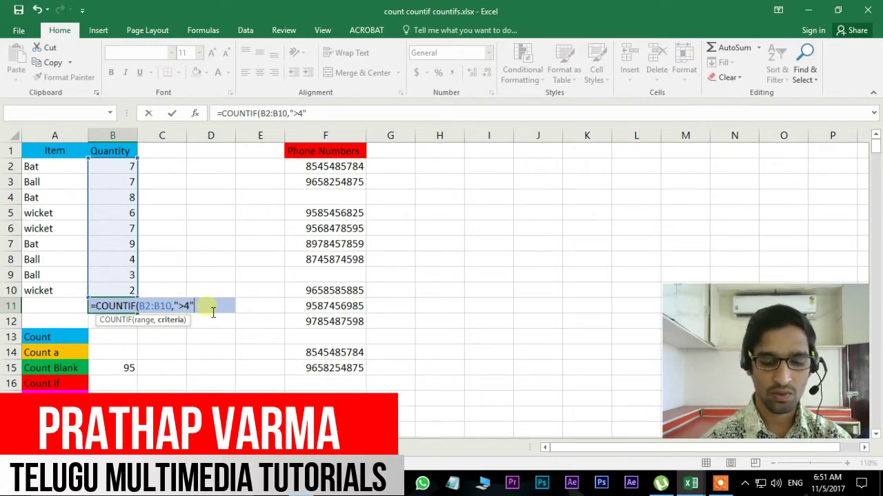
key("Tab")
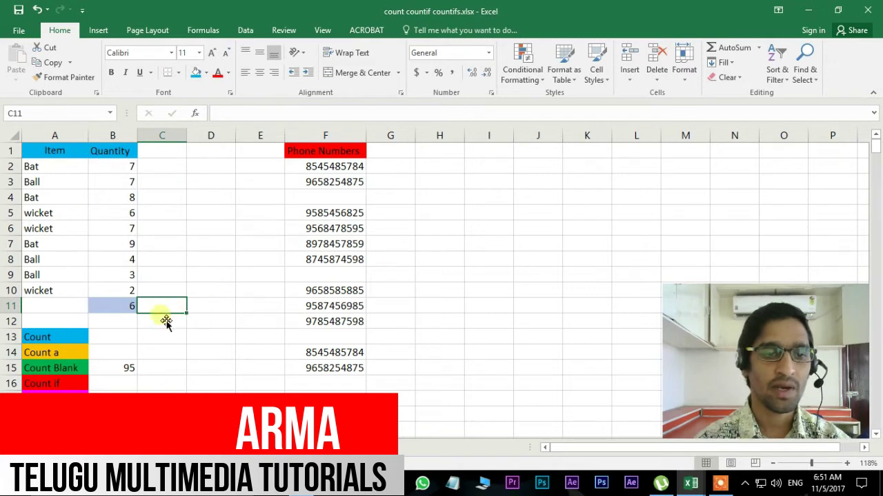
Step: Review B11's COUNTIF formula and check the Quantity values down column B
left_click(124, 310)
left_click(132, 167)
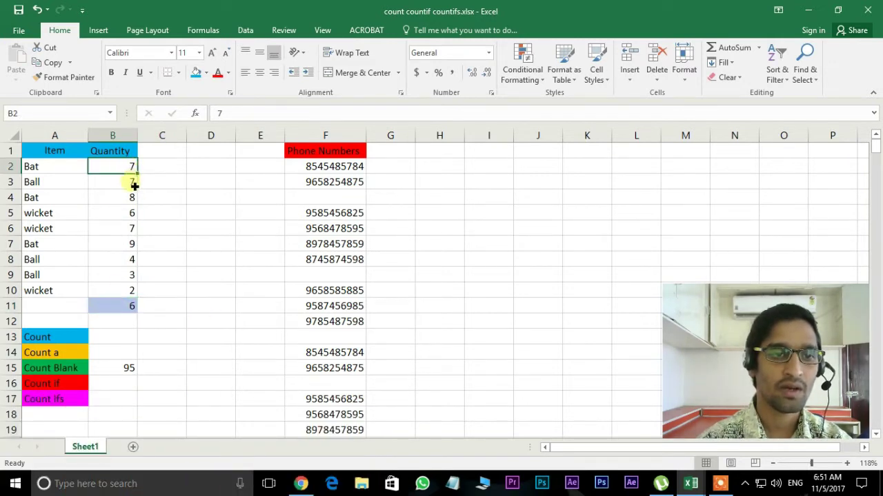
left_click(132, 184)
key("Down")
key("Down")
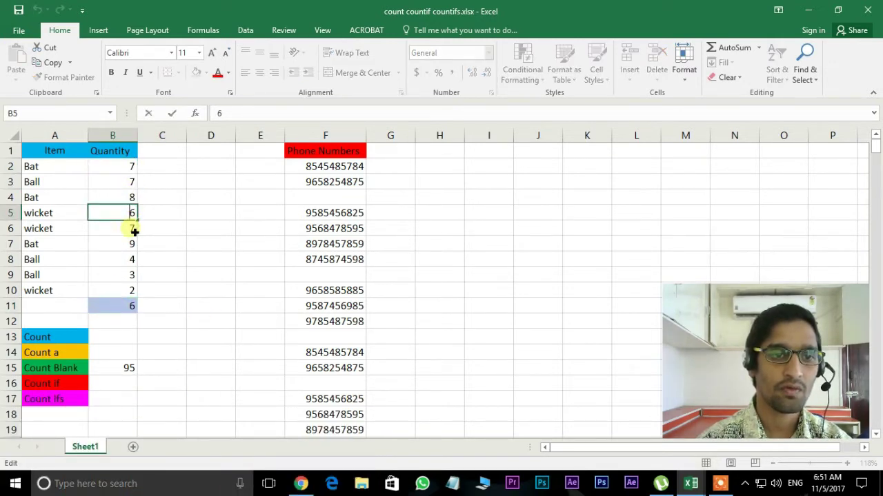
key("Down")
key("Down")
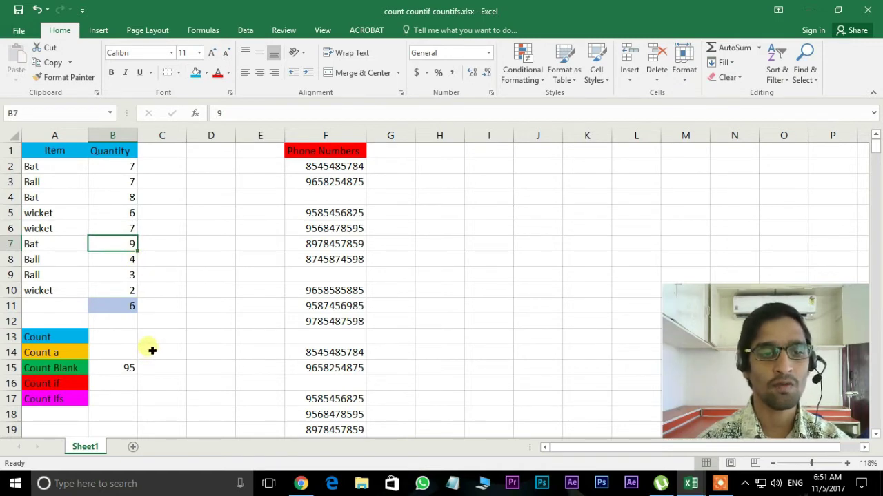
left_click(131, 311)
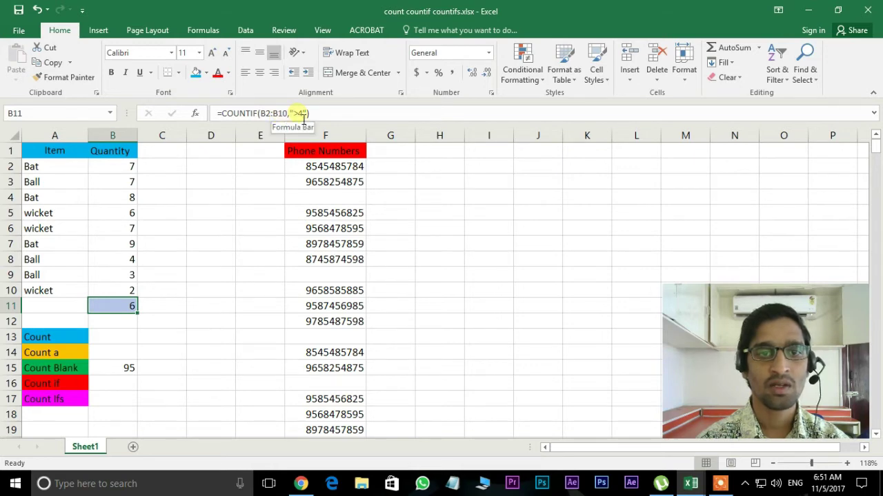
Step: Change B11's COUNTIF criterion to ">=4" and recalculate
left_click(302, 115)
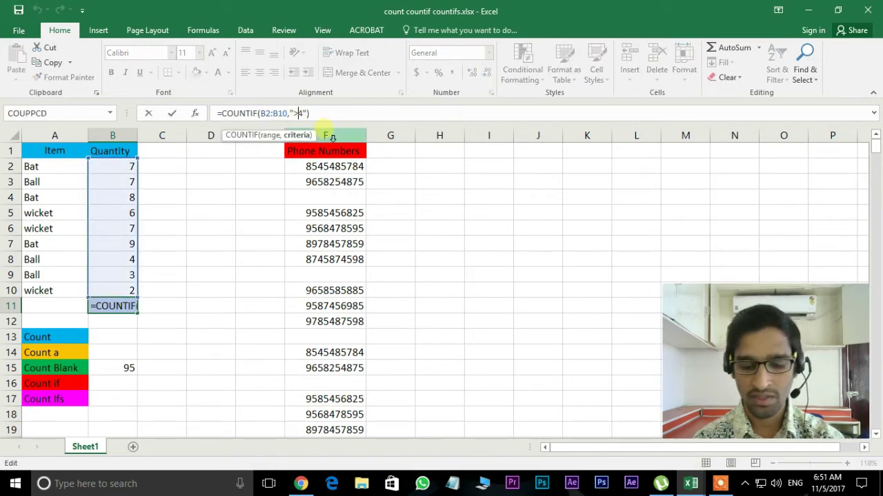
type("=")
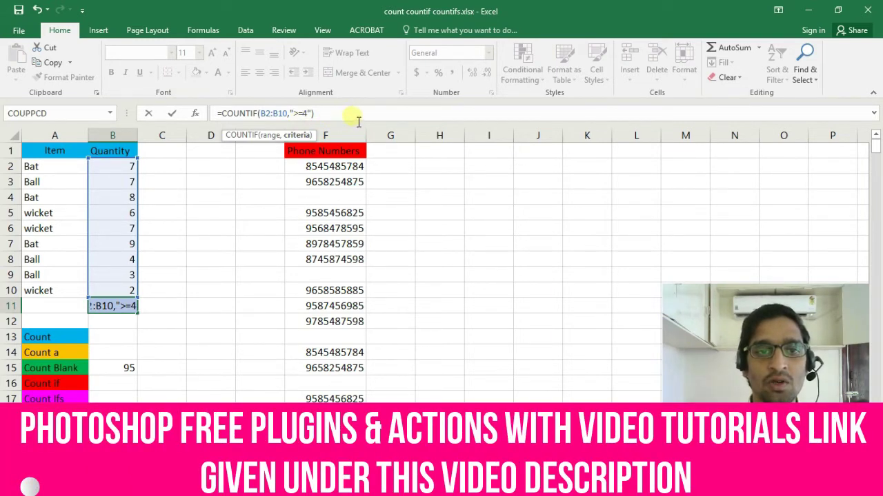
left_click(358, 121)
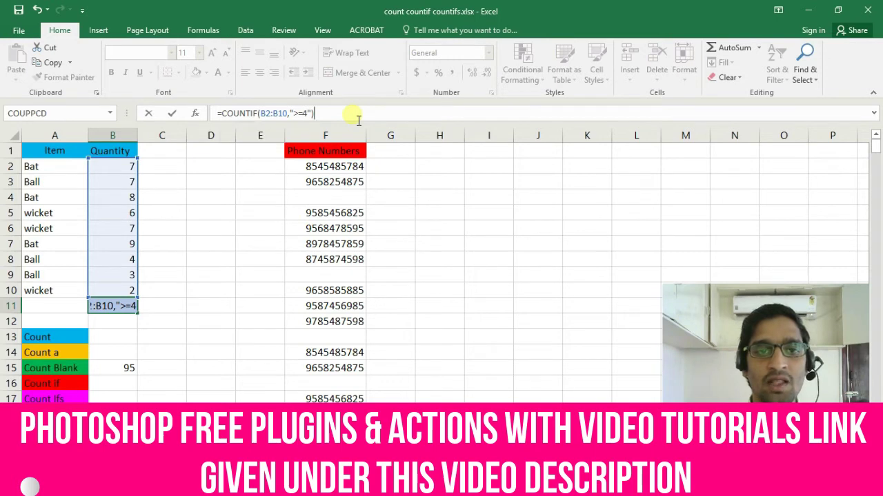
key("Return")
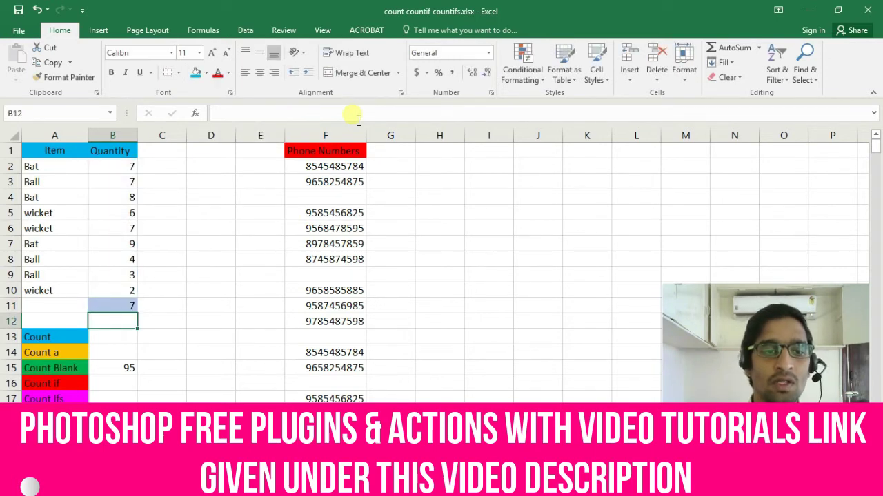
left_click(131, 307)
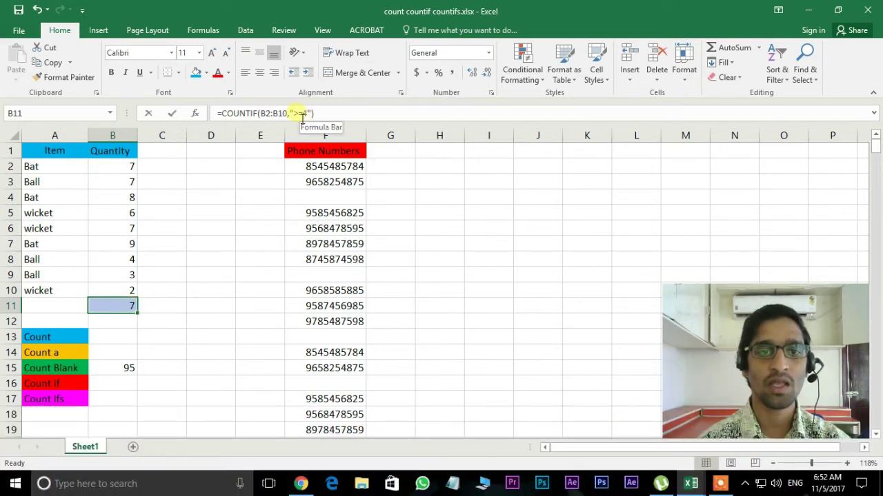
Step: Change the COUNTIF criterion to "<4", so B11 returns 2
left_click(302, 115)
key("BackSpace")
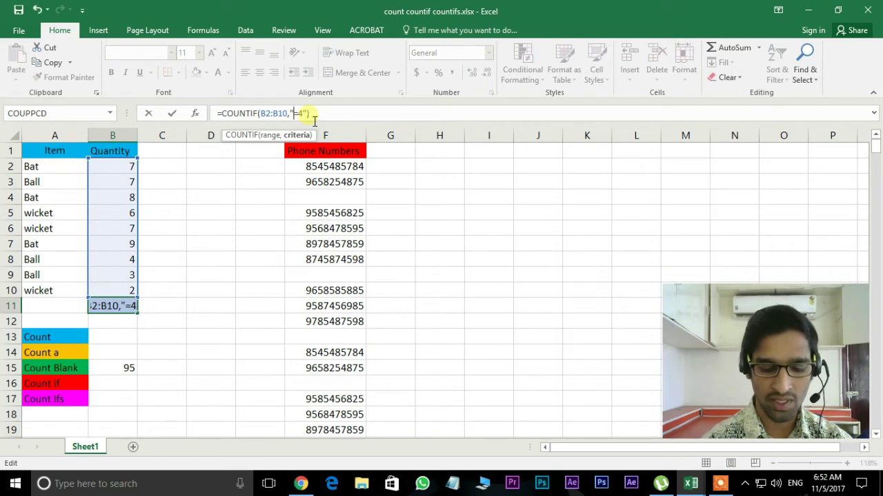
type("<")
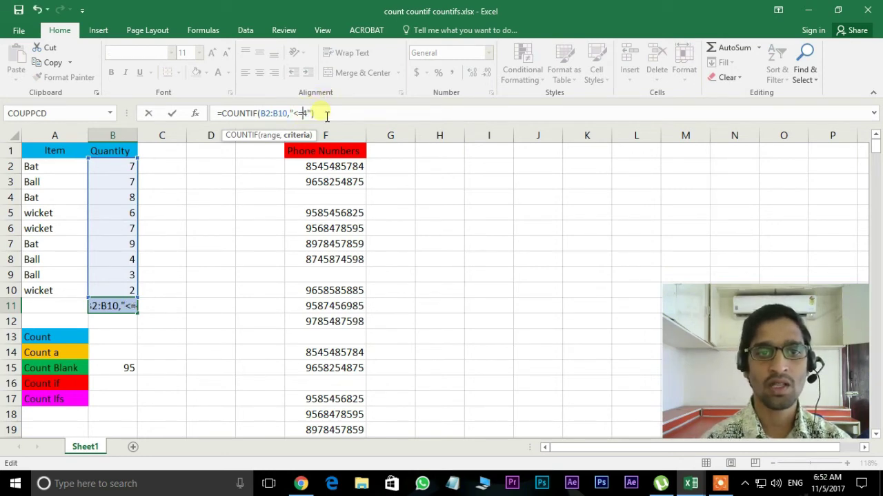
key("BackSpace")
left_click(327, 115)
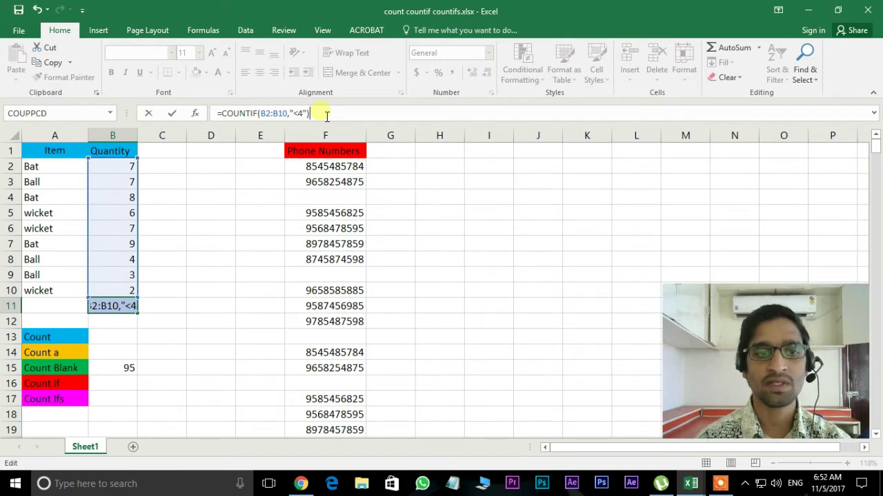
key("Return")
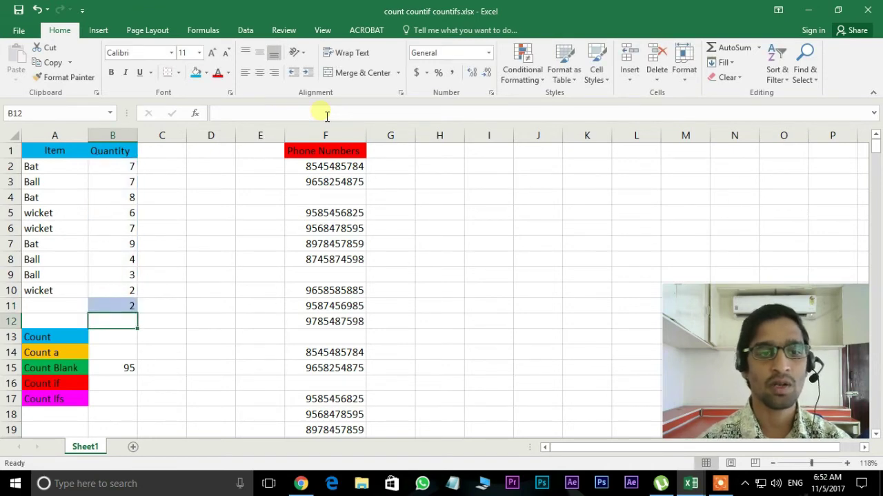
left_click(124, 306)
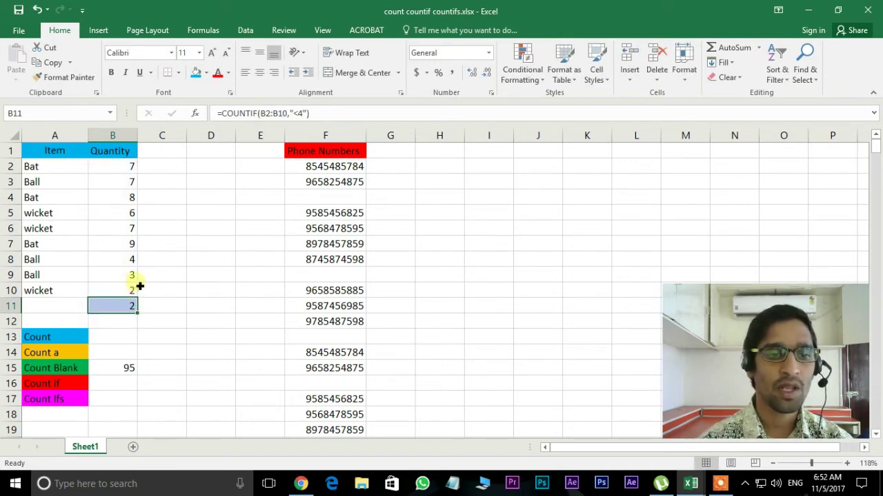
Step: Review the quantities near B11, then clear B11's COUNTIF result
left_click_drag(131, 288, 133, 300)
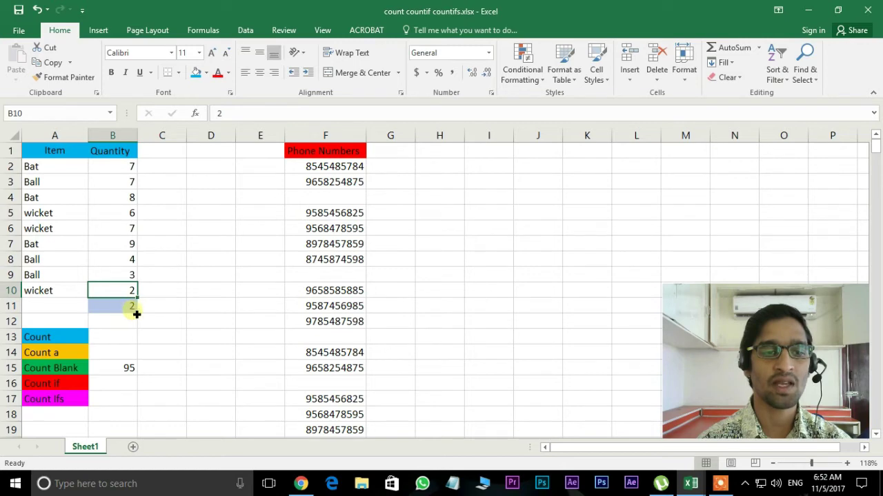
scroll(197, 400, "down", 1)
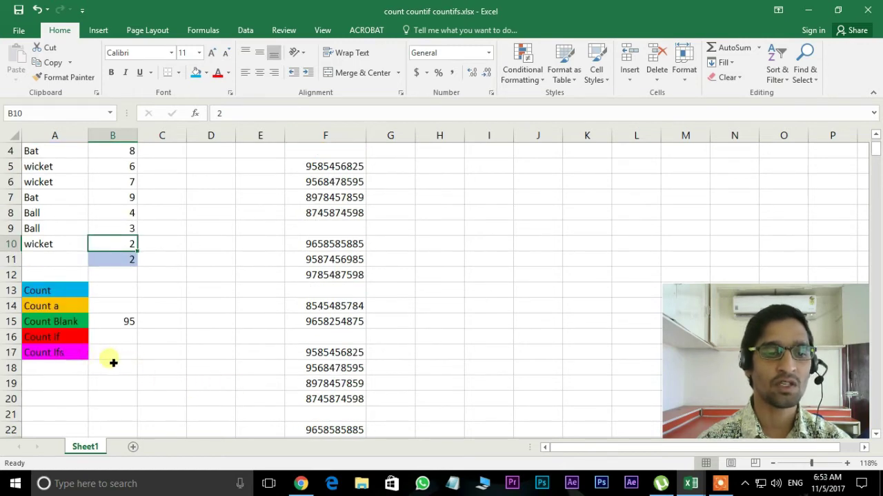
scroll(143, 362, "up", 1)
scroll(143, 362, "up", 1)
left_click(134, 306)
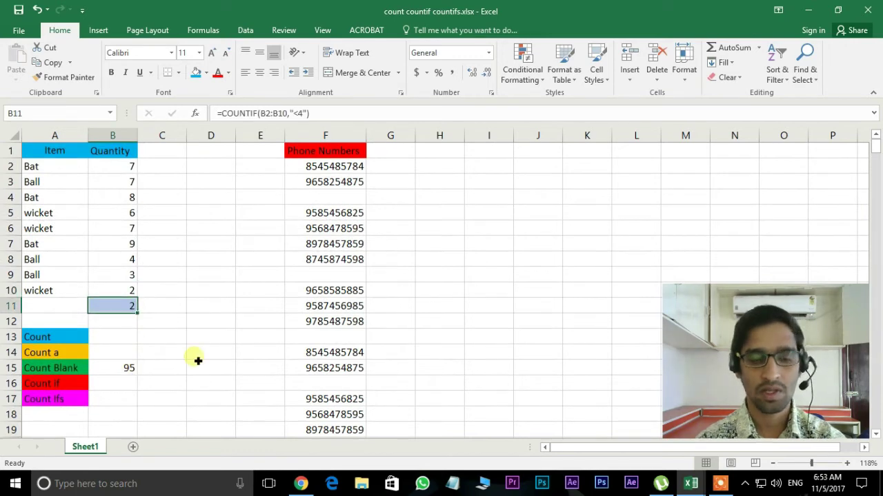
key("Delete")
left_click(126, 367)
key("Delete")
left_click(115, 310)
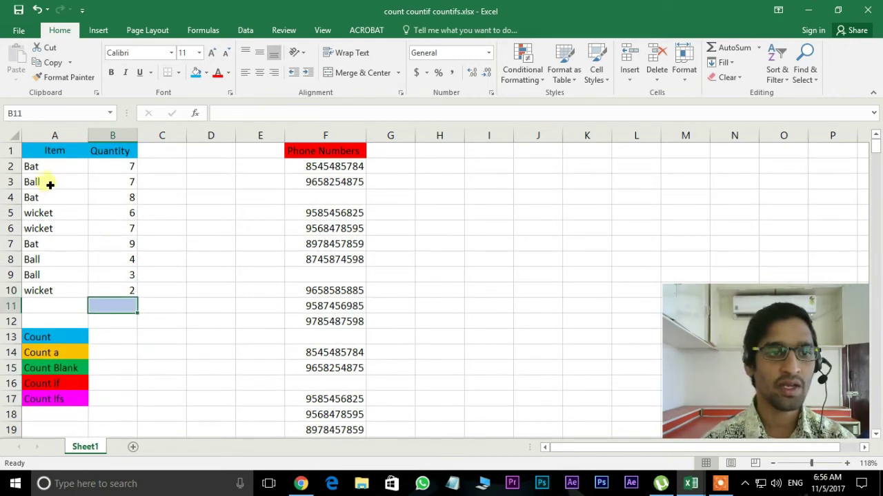
left_click(35, 168)
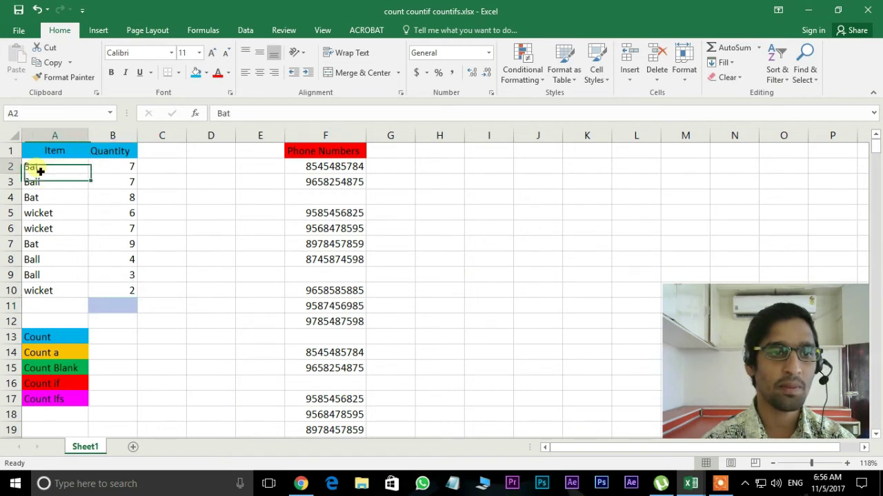
left_click(43, 182)
left_click(40, 215)
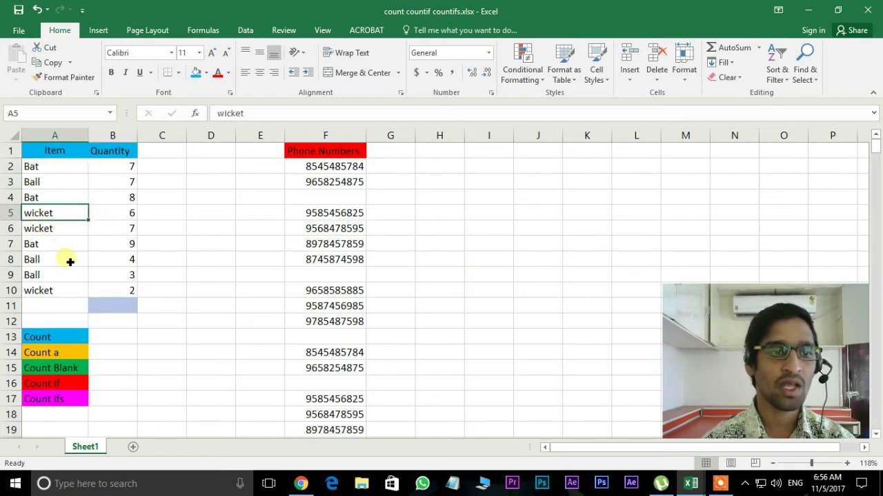
left_click(42, 202)
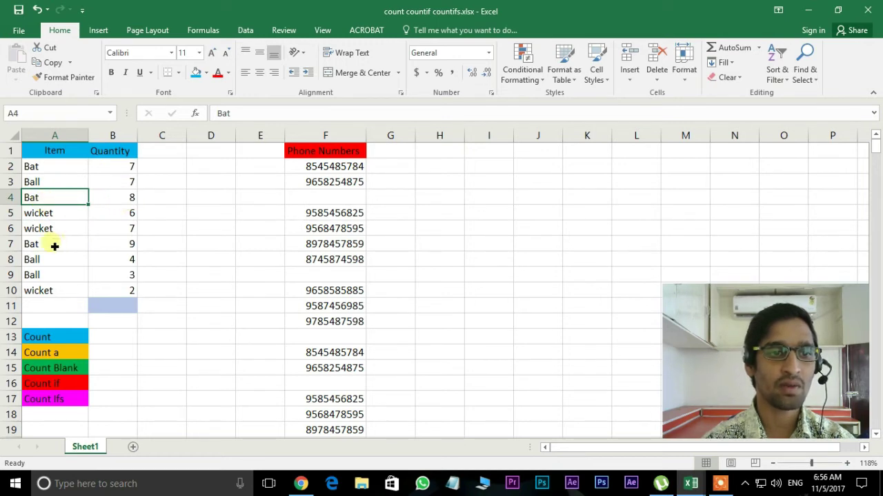
left_click(55, 245)
left_click(122, 250)
left_click(80, 174)
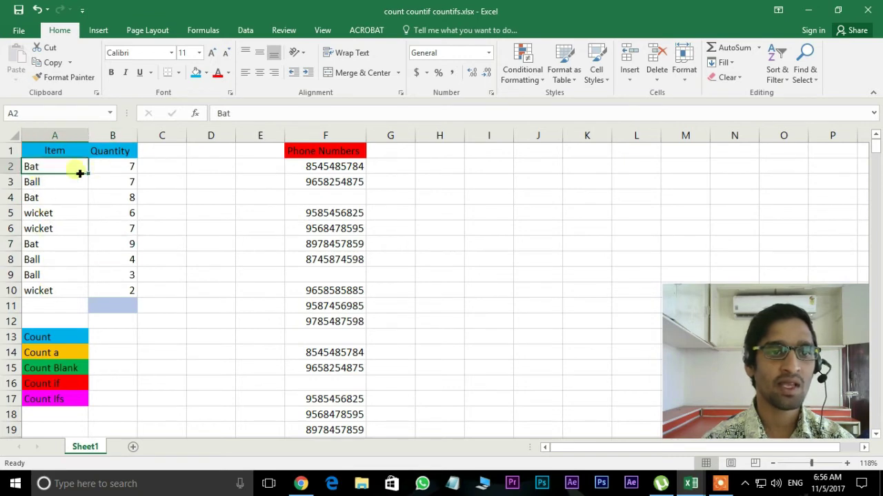
left_click(124, 166)
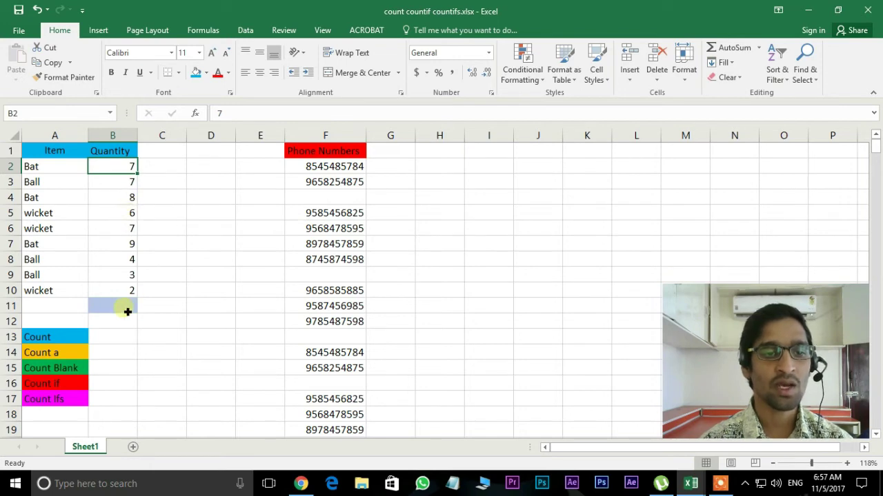
left_click(127, 309)
Step: Enter =COUNTIFS(A2:A10,"Bat",B2:B10,">8") in B11, returning 1
type("=")
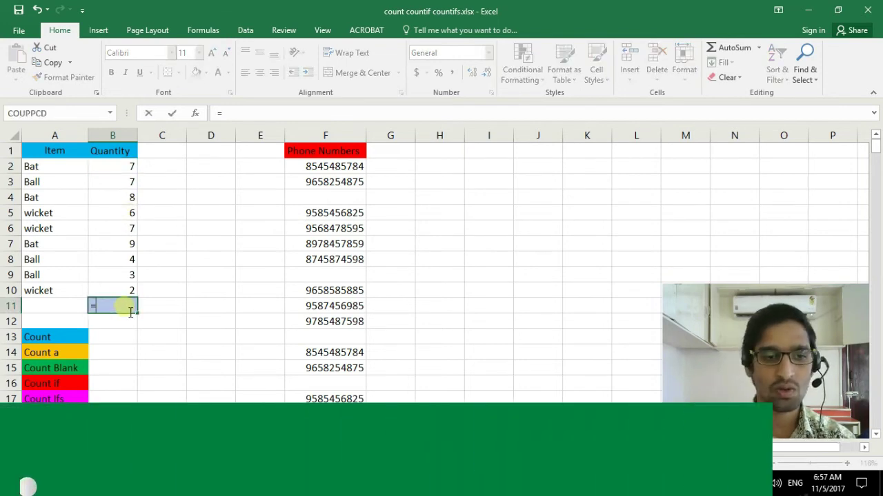
type("countif")
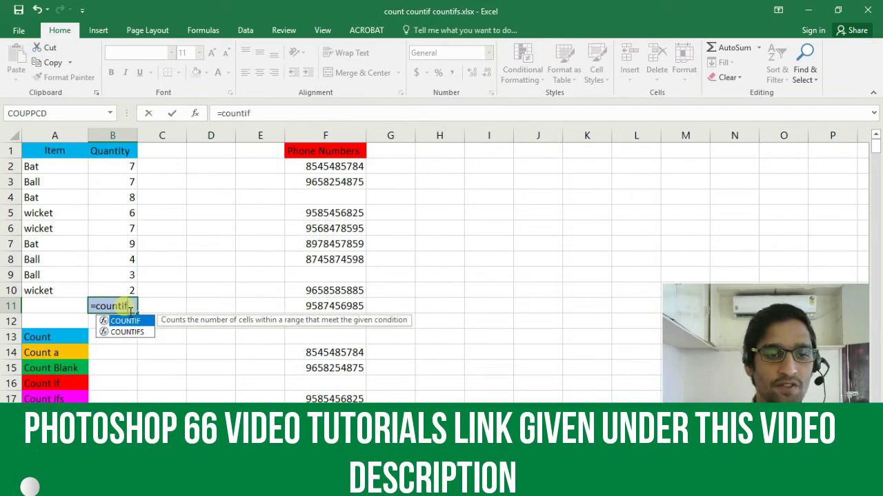
type("s")
key("Tab")
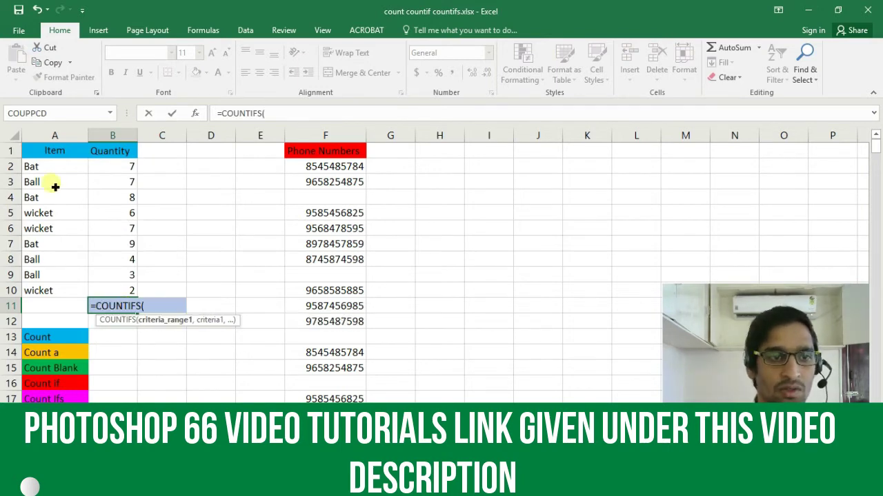
mouse_move(33, 167)
left_mouse_down()
mouse_move(41, 181)
mouse_move(41, 290)
left_mouse_up()
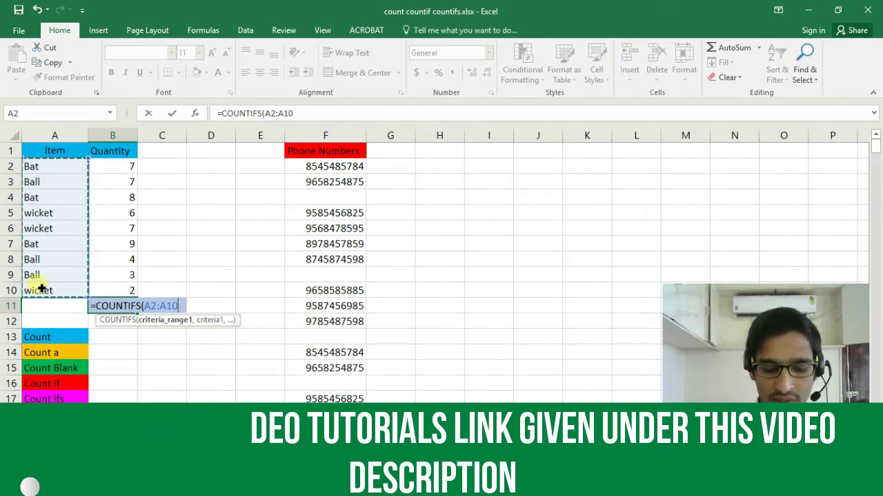
type(",")
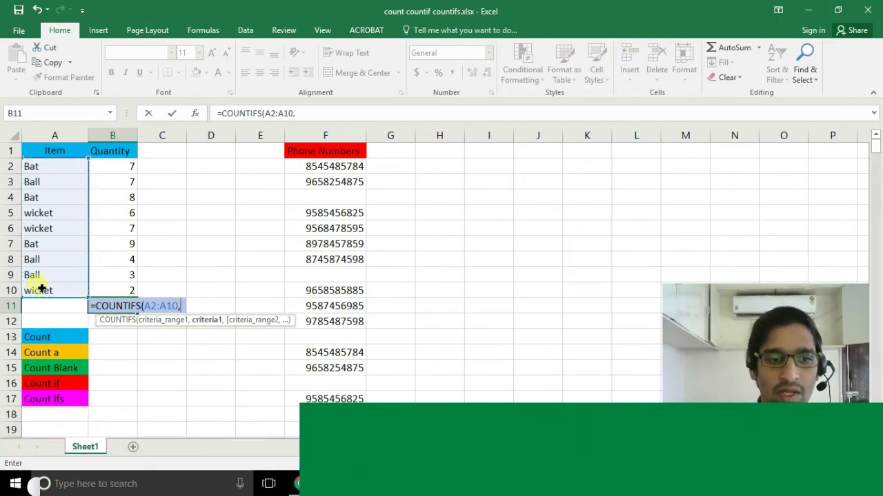
type("\"")
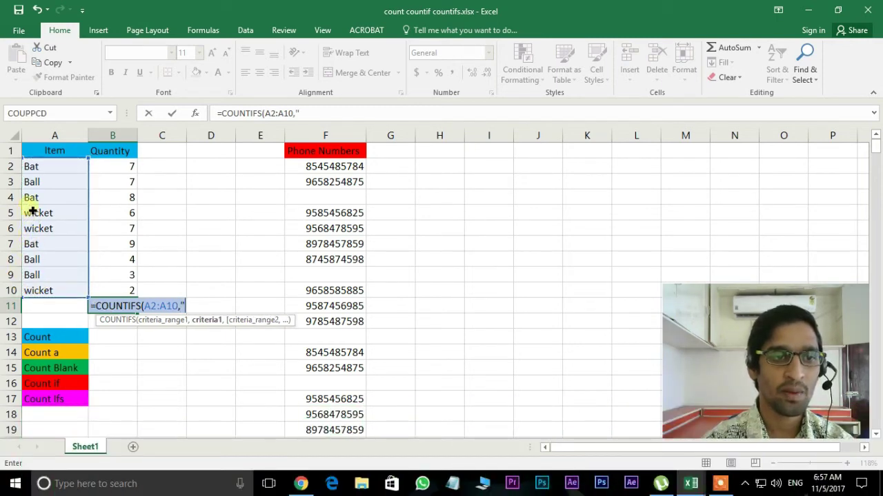
type("Bat\"")
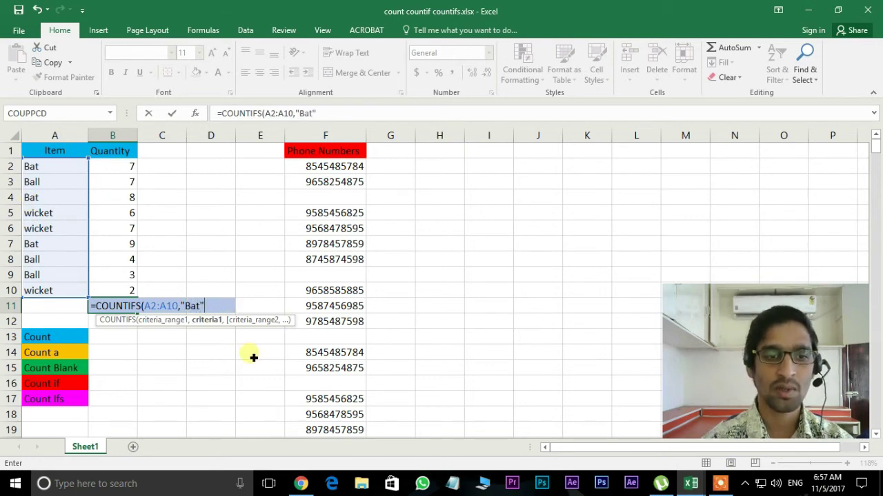
type(",")
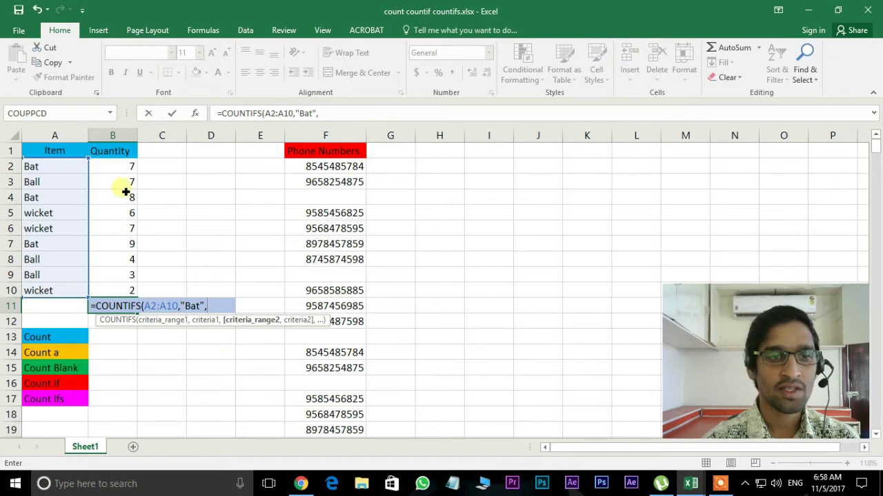
left_click_drag(128, 166, 134, 290)
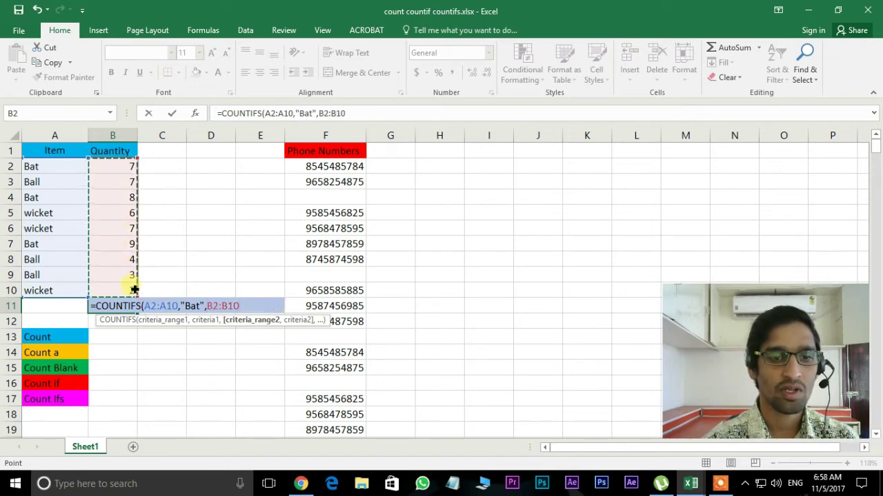
type(",")
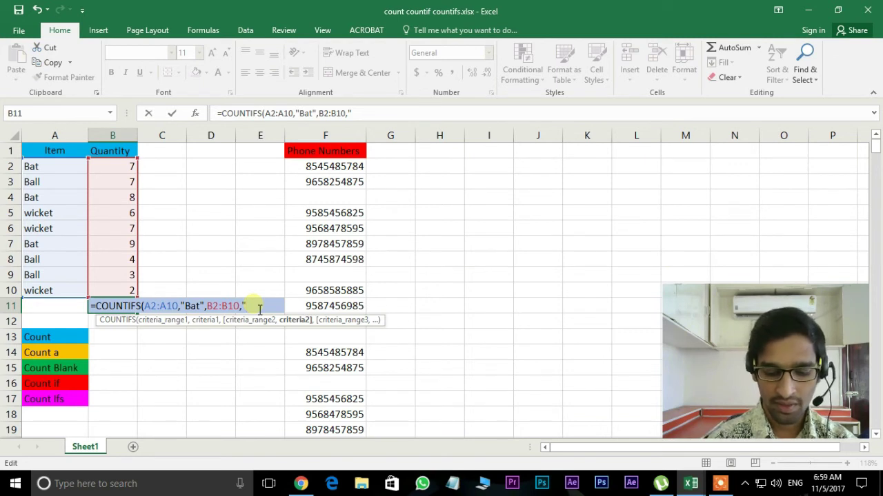
type(">")
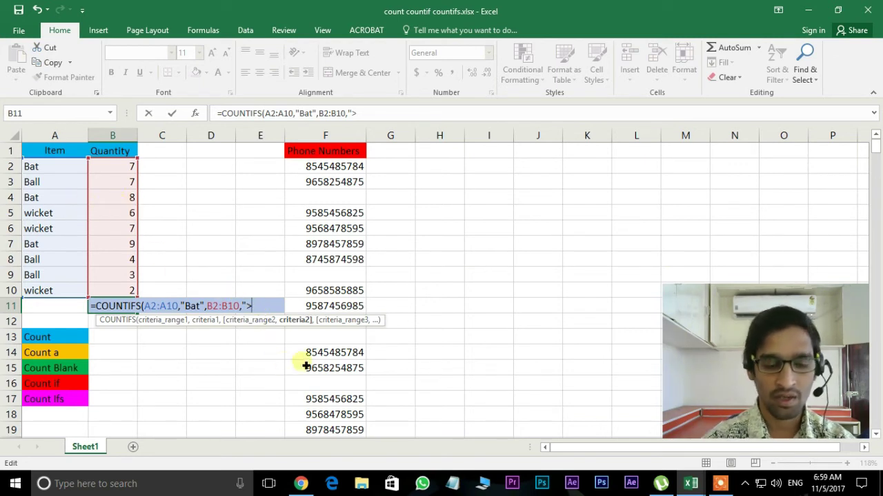
type("8")
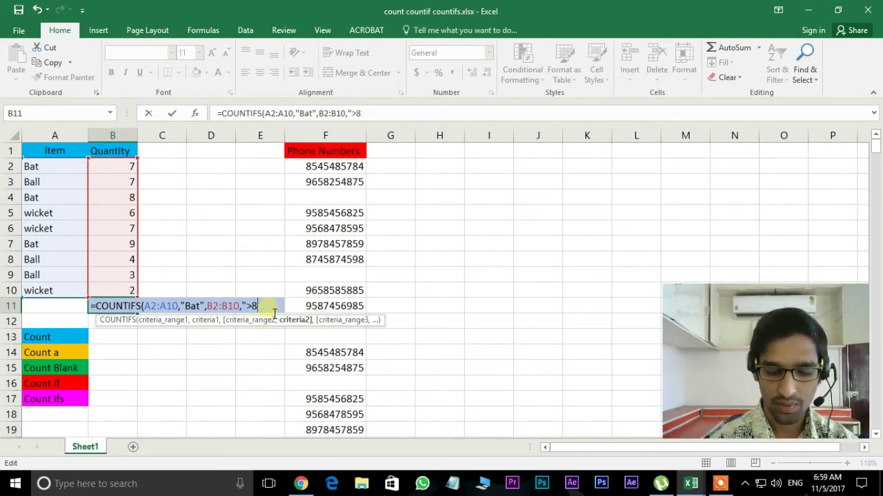
type("\"\"")
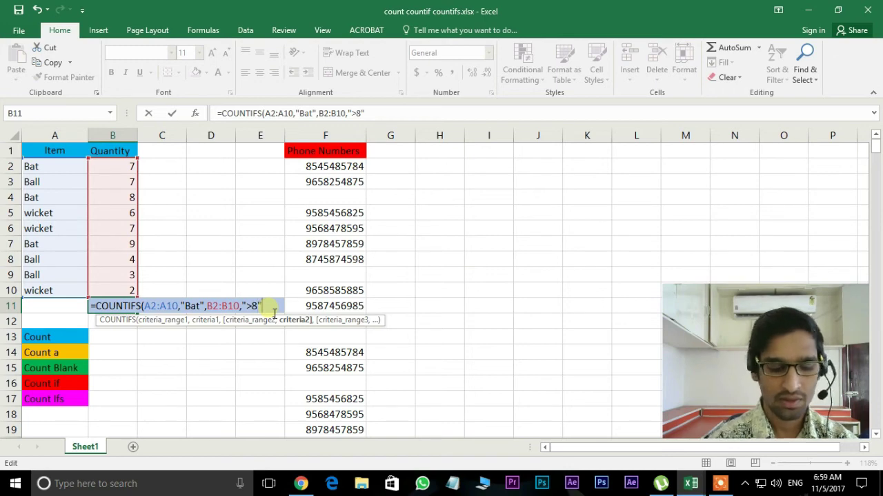
key("ctrl+Return")
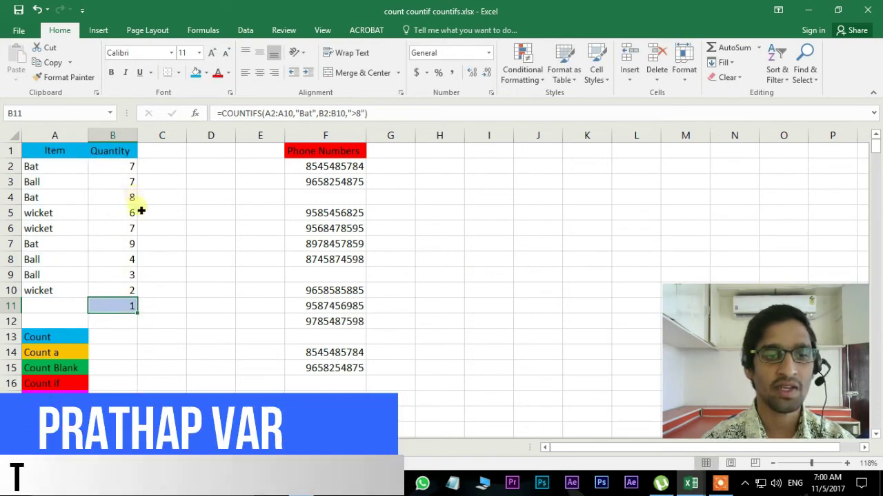
Step: Check the Bat quantity 9 in B7, then open B11's COUNTIFS formula for editing
left_click(125, 249)
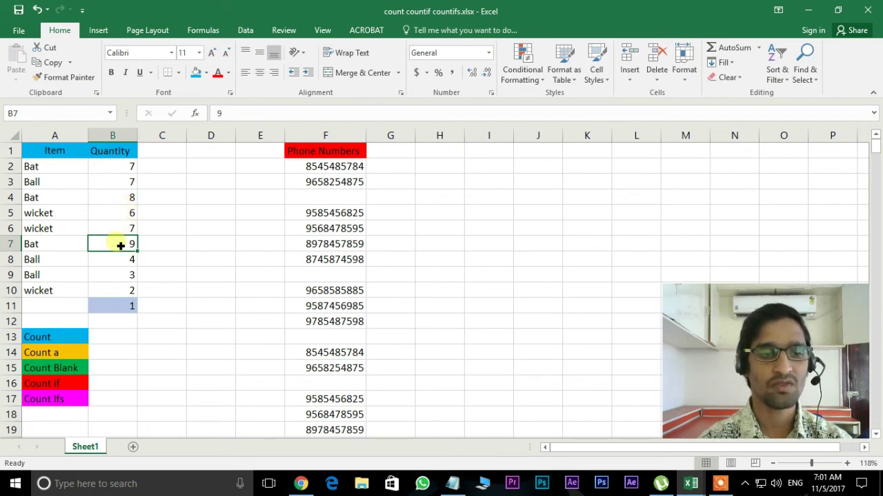
left_click(122, 309)
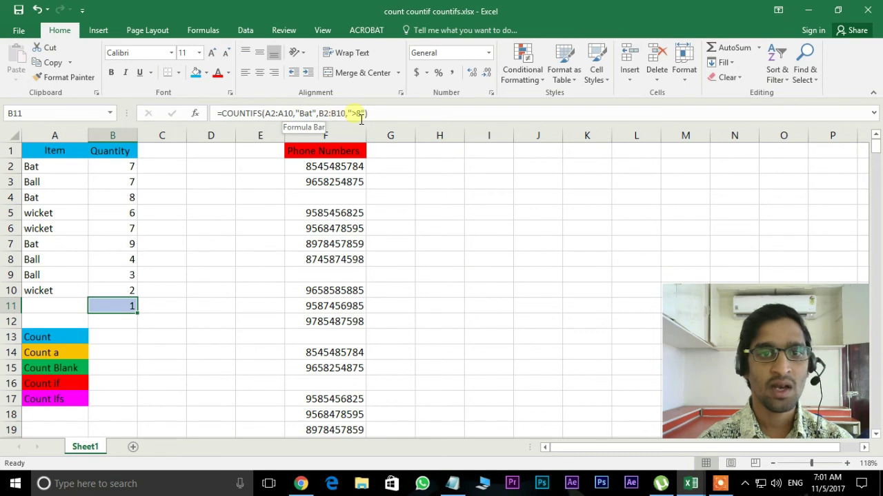
left_click(360, 115)
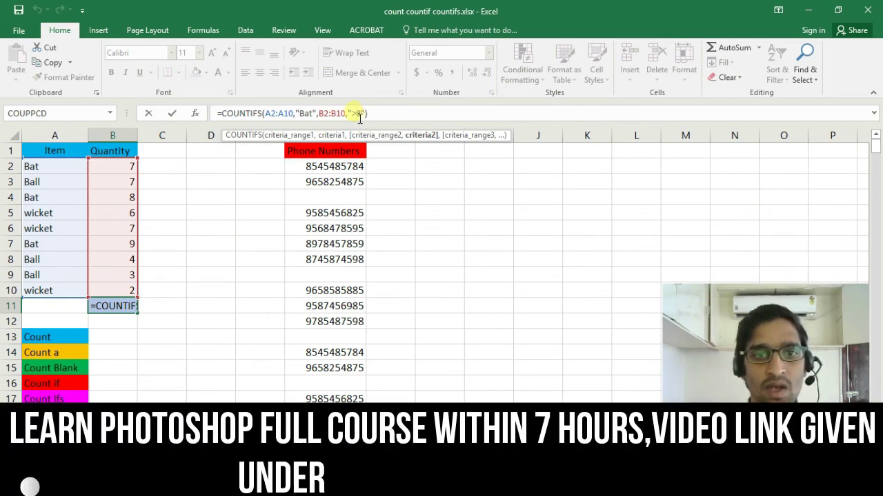
Step: Change the COUNTIFS quantity criterion to ">=8", so B11 returns 2
type("=")
key("Return")
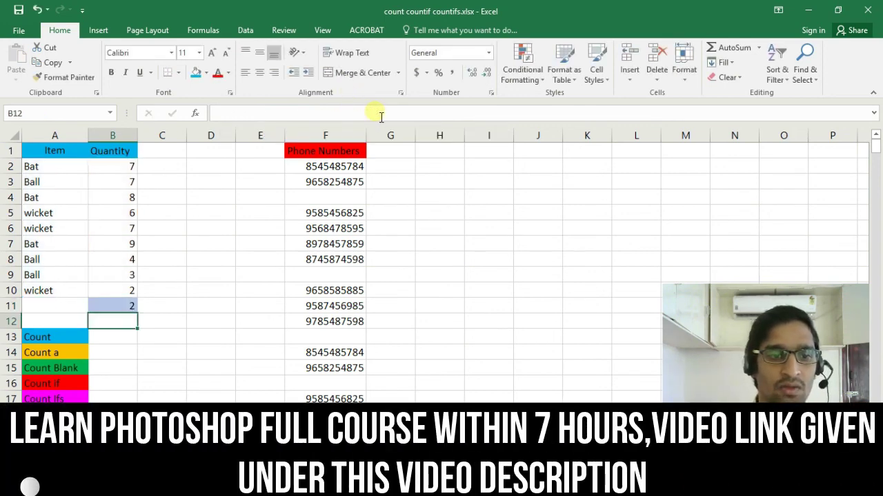
left_click(128, 306)
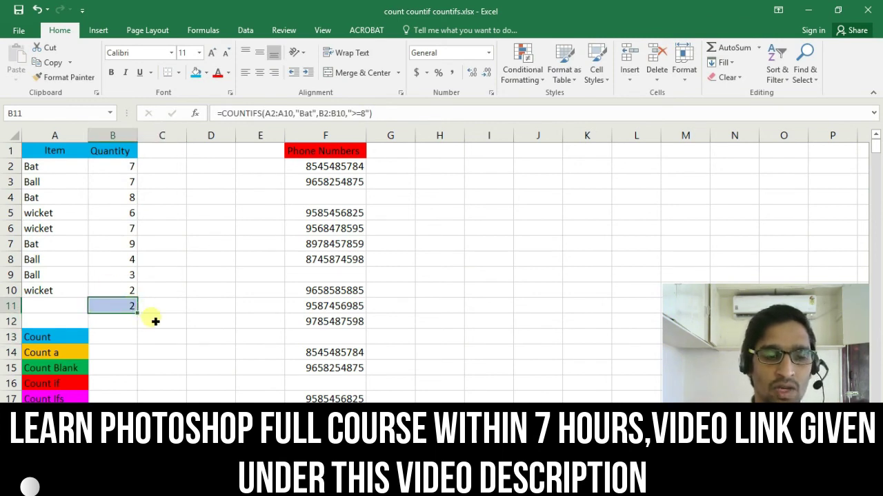